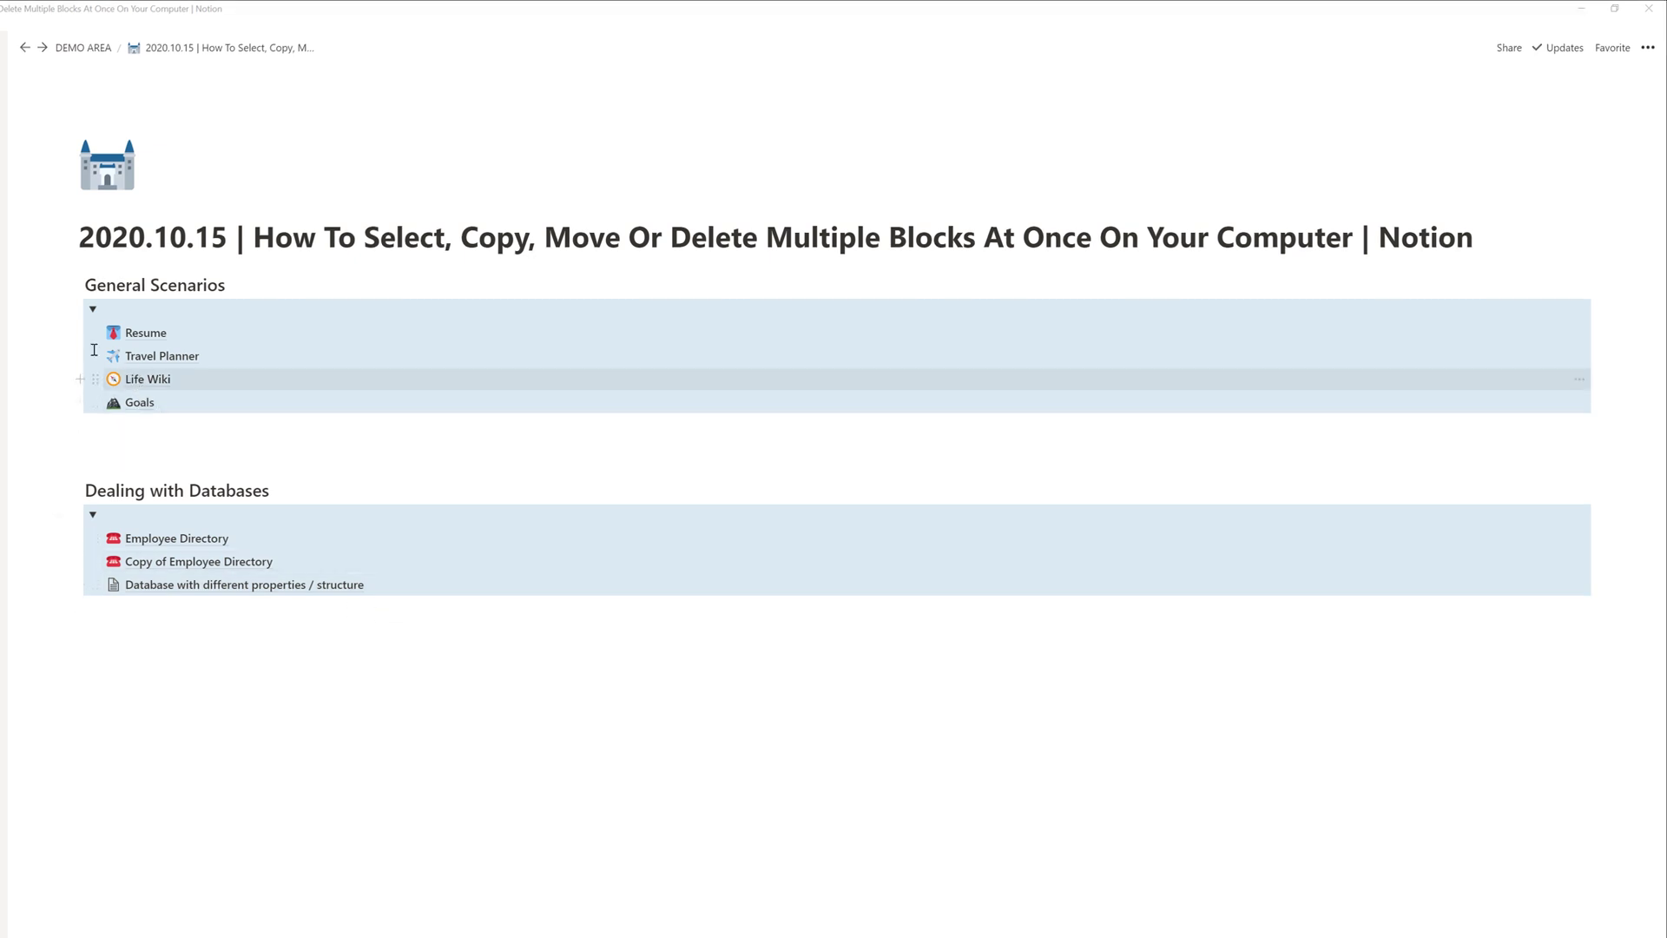
Try drag-selecting the General Scenarios entries and the whole General Scenarios toggle block
left_click(45, 386)
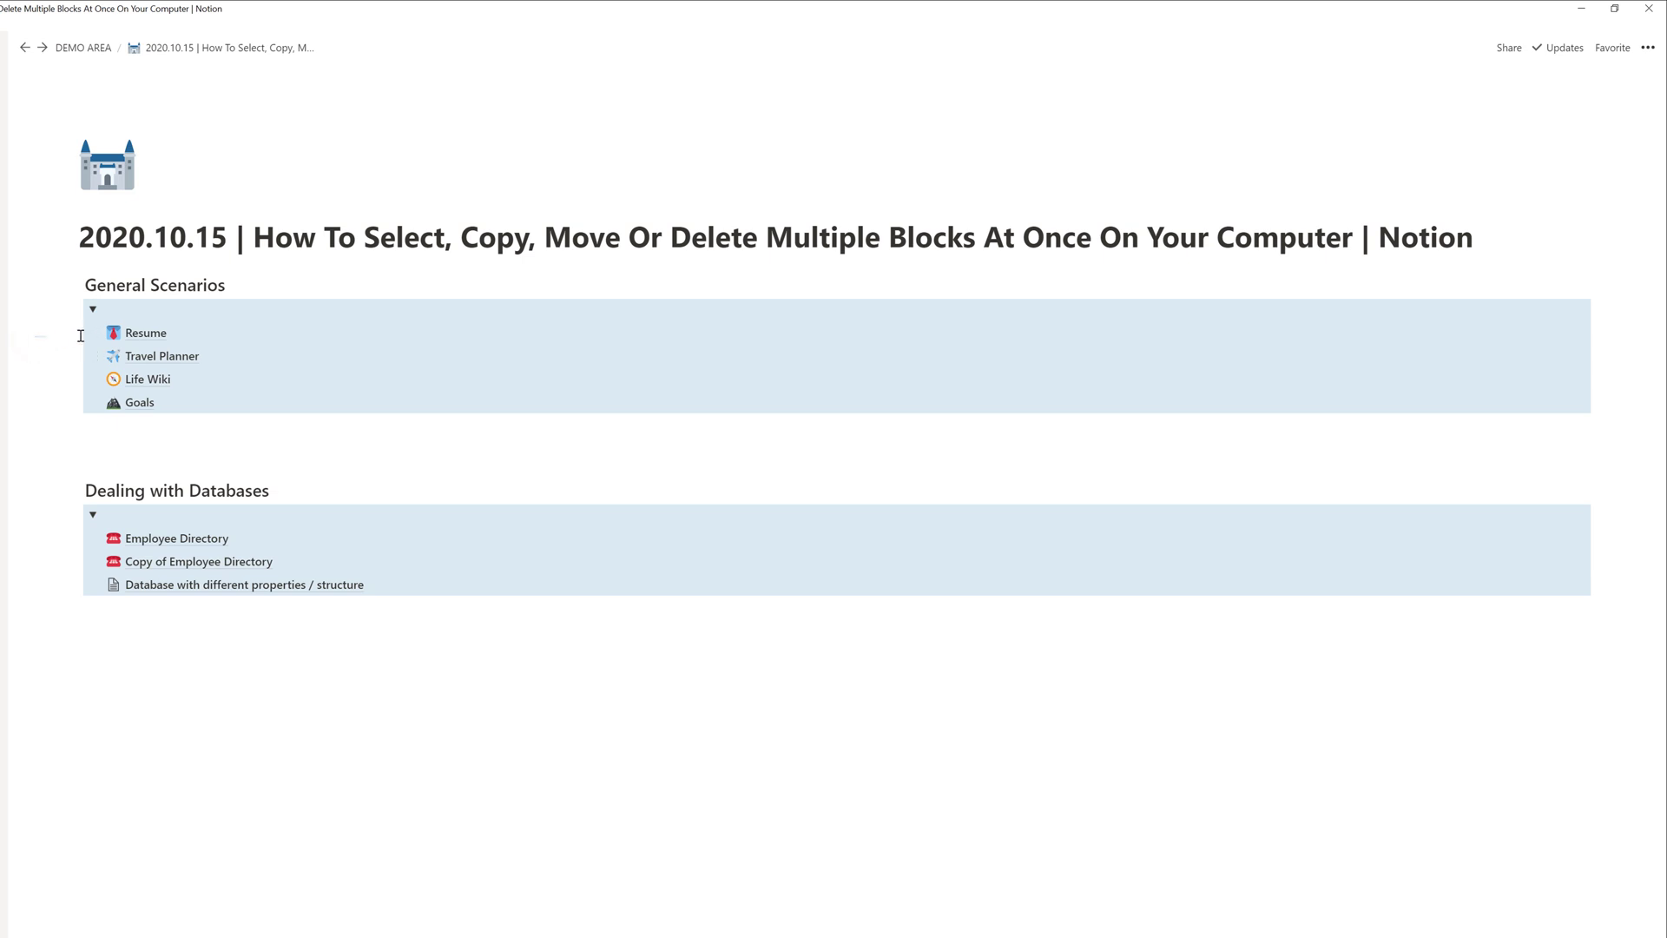
left_click_drag(35, 338, 385, 399)
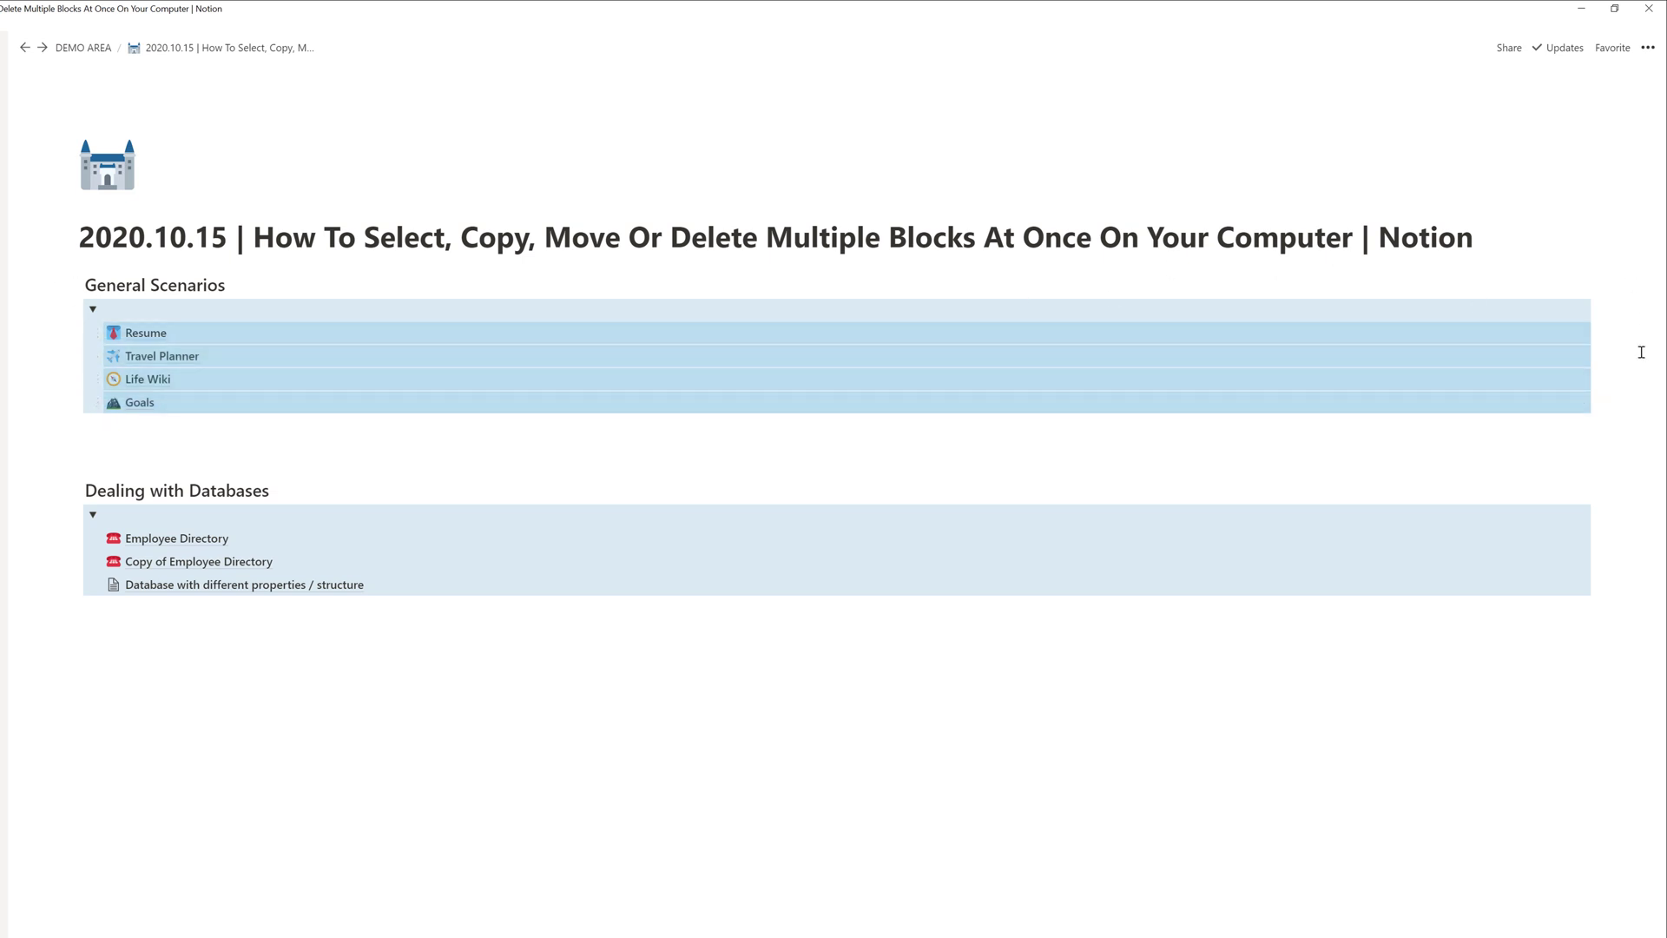
left_click_drag(1631, 338, 1305, 408)
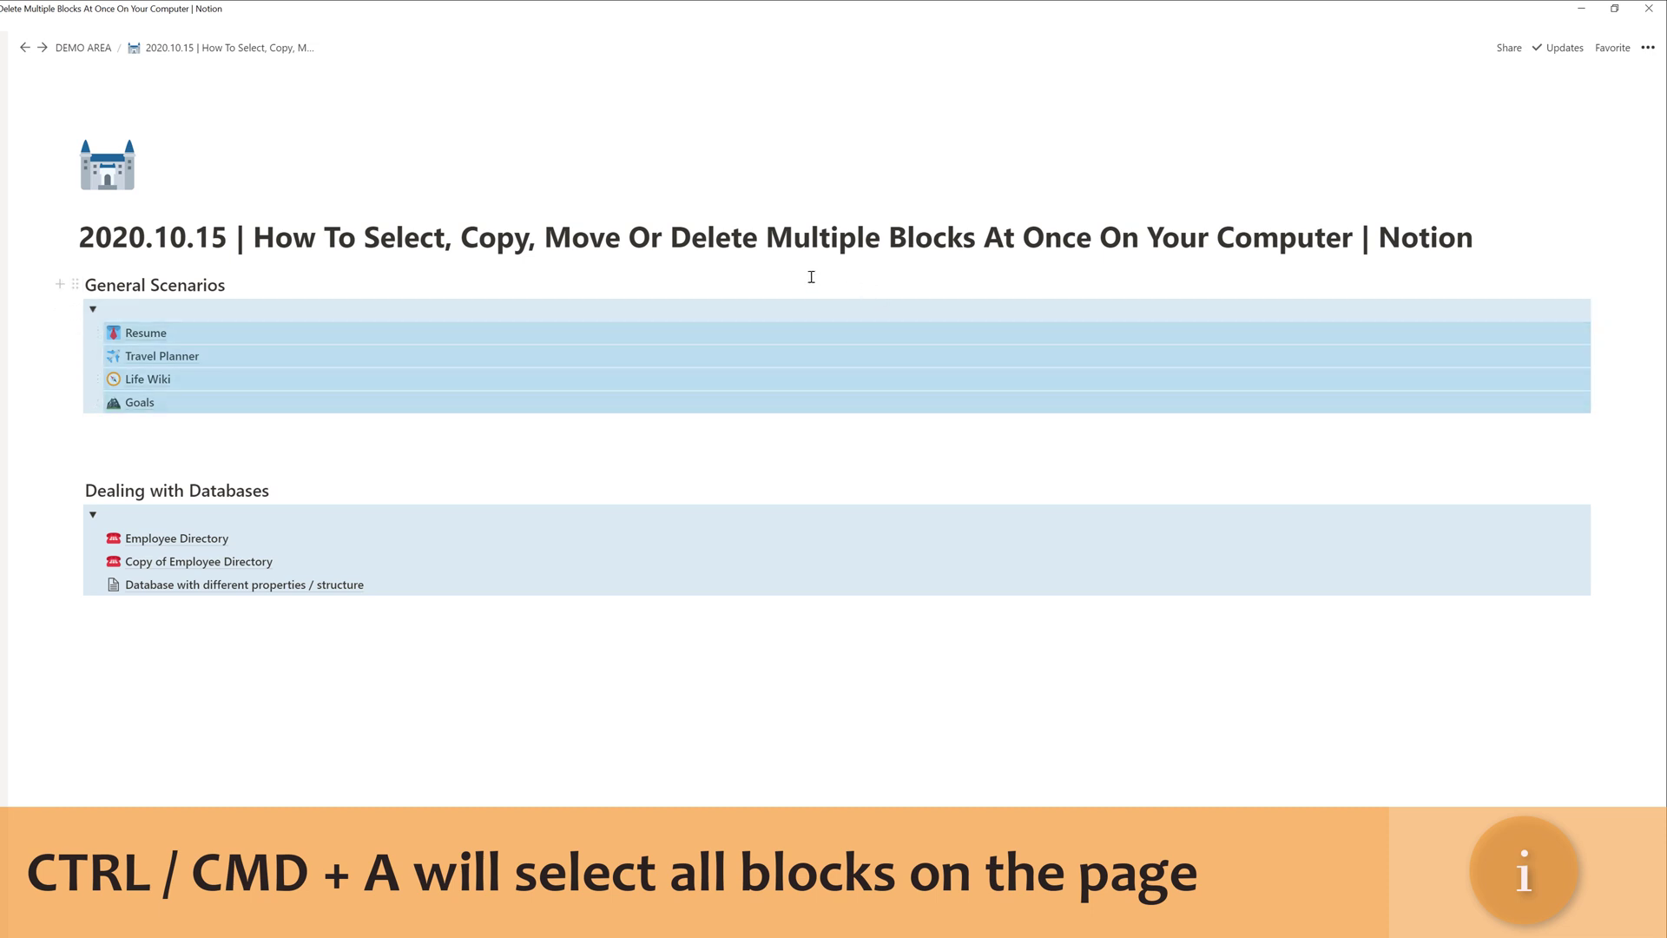
left_click_drag(807, 289, 598, 390)
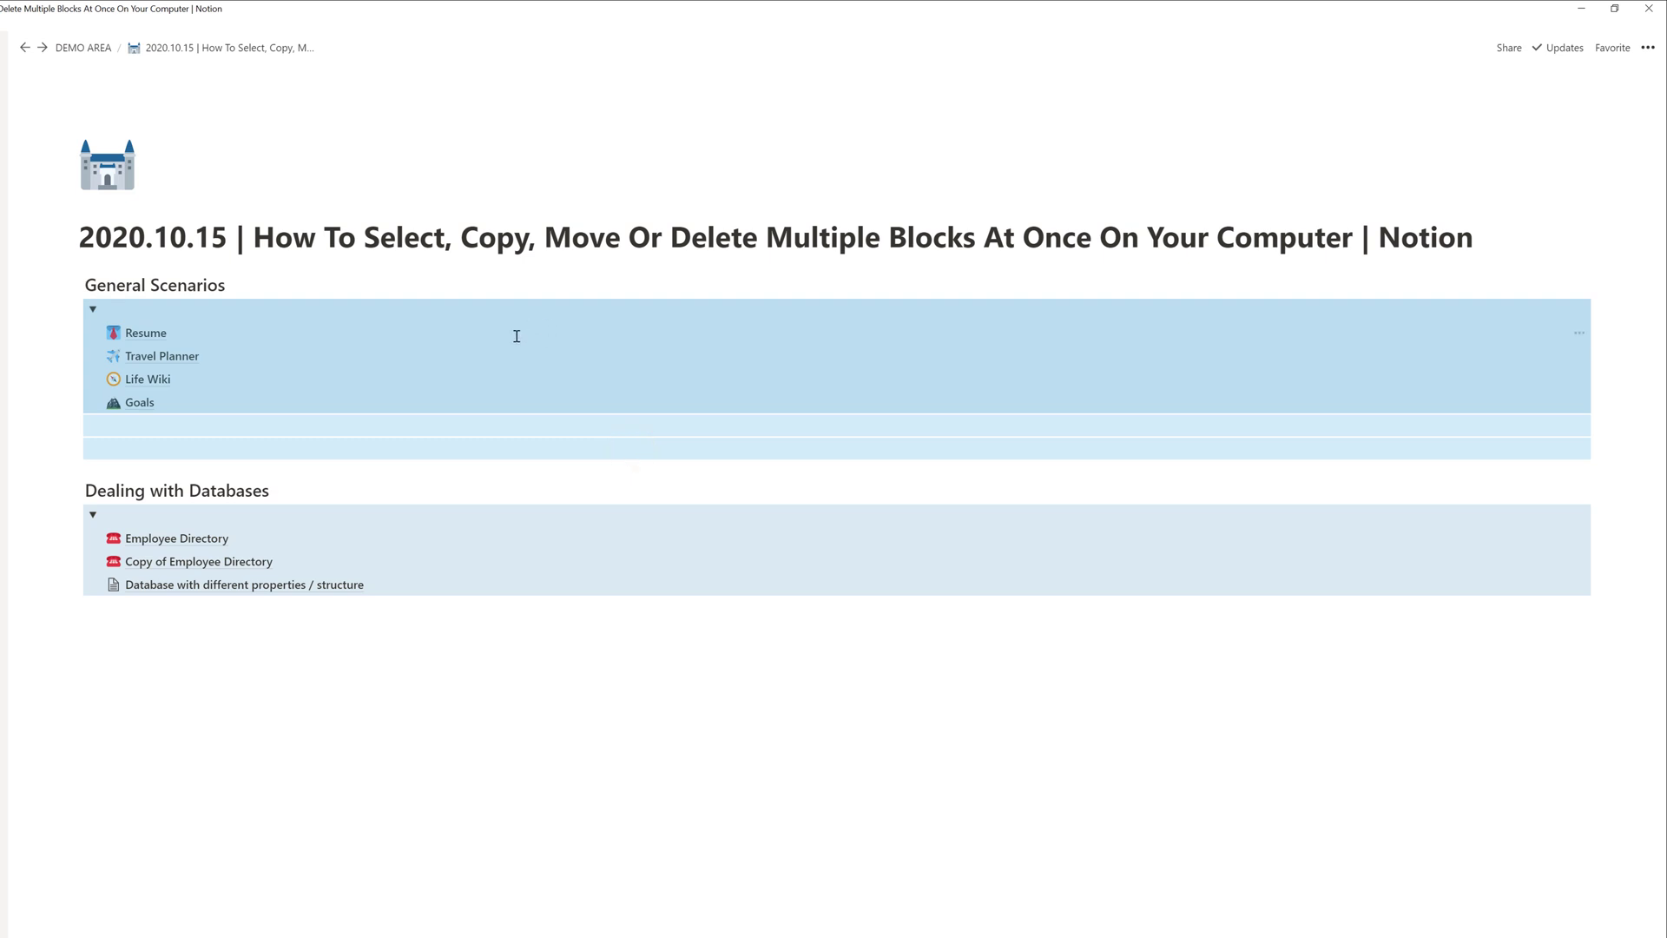
left_click_drag(517, 336, 259, 358)
left_click_drag(173, 431, 91, 345)
Select Resume, Travel Planner, Life Wiki, then all four entries, and clear the selection
left_click(47, 362)
left_click_drag(47, 337, 986, 371)
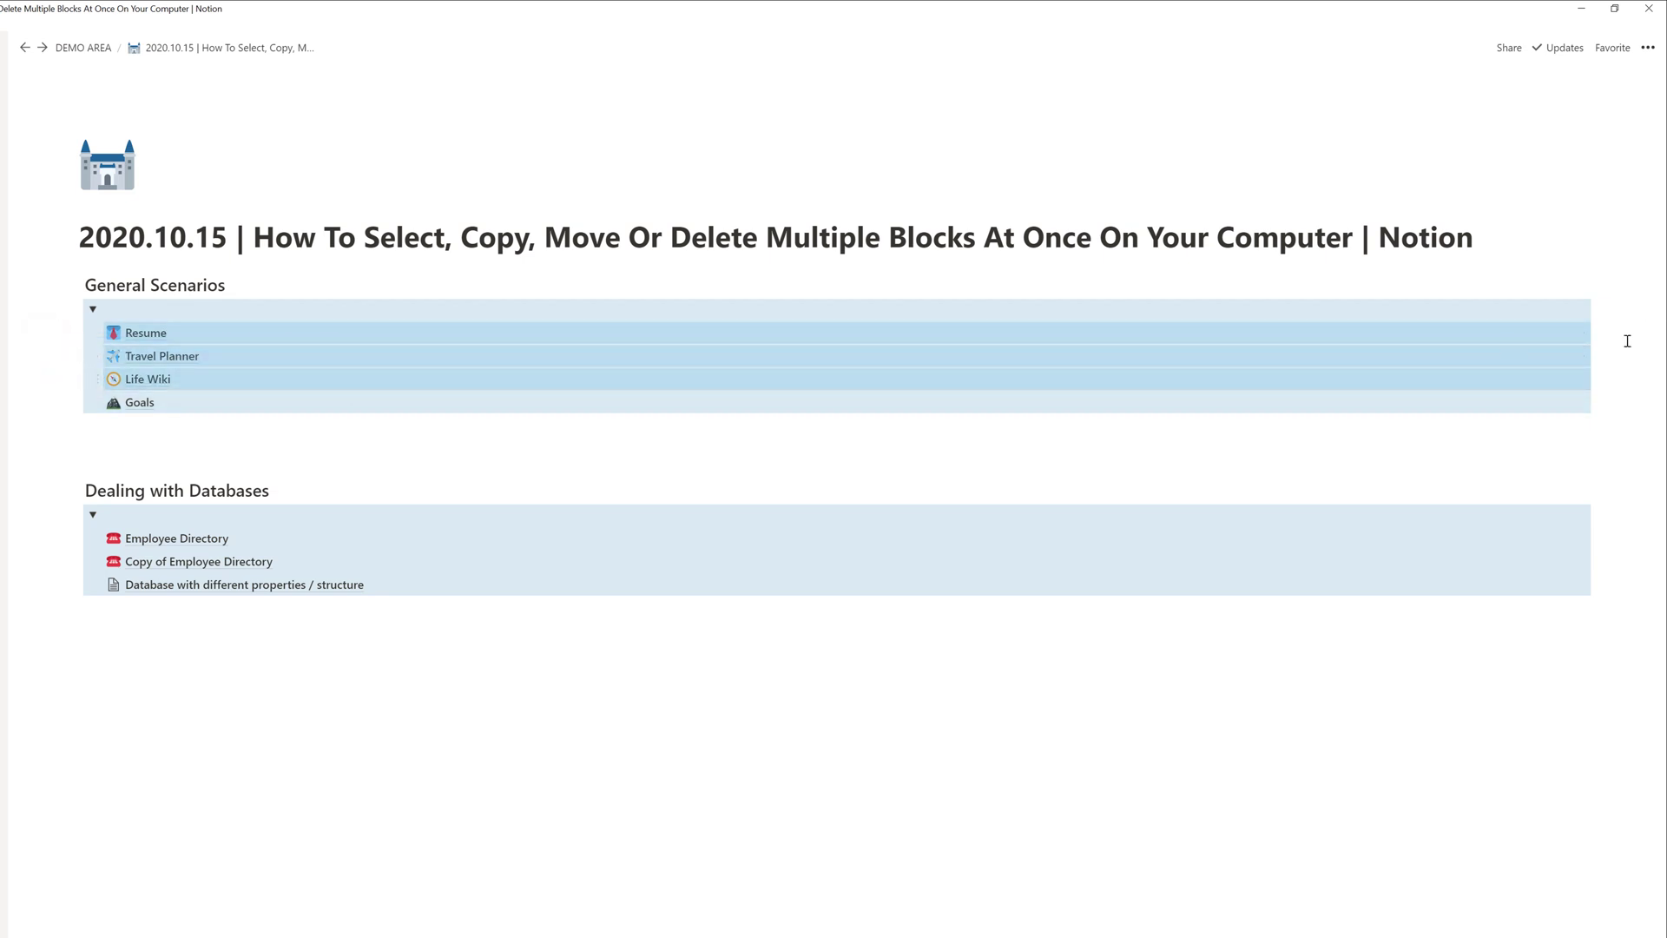
left_click_drag(1627, 340, 1250, 415)
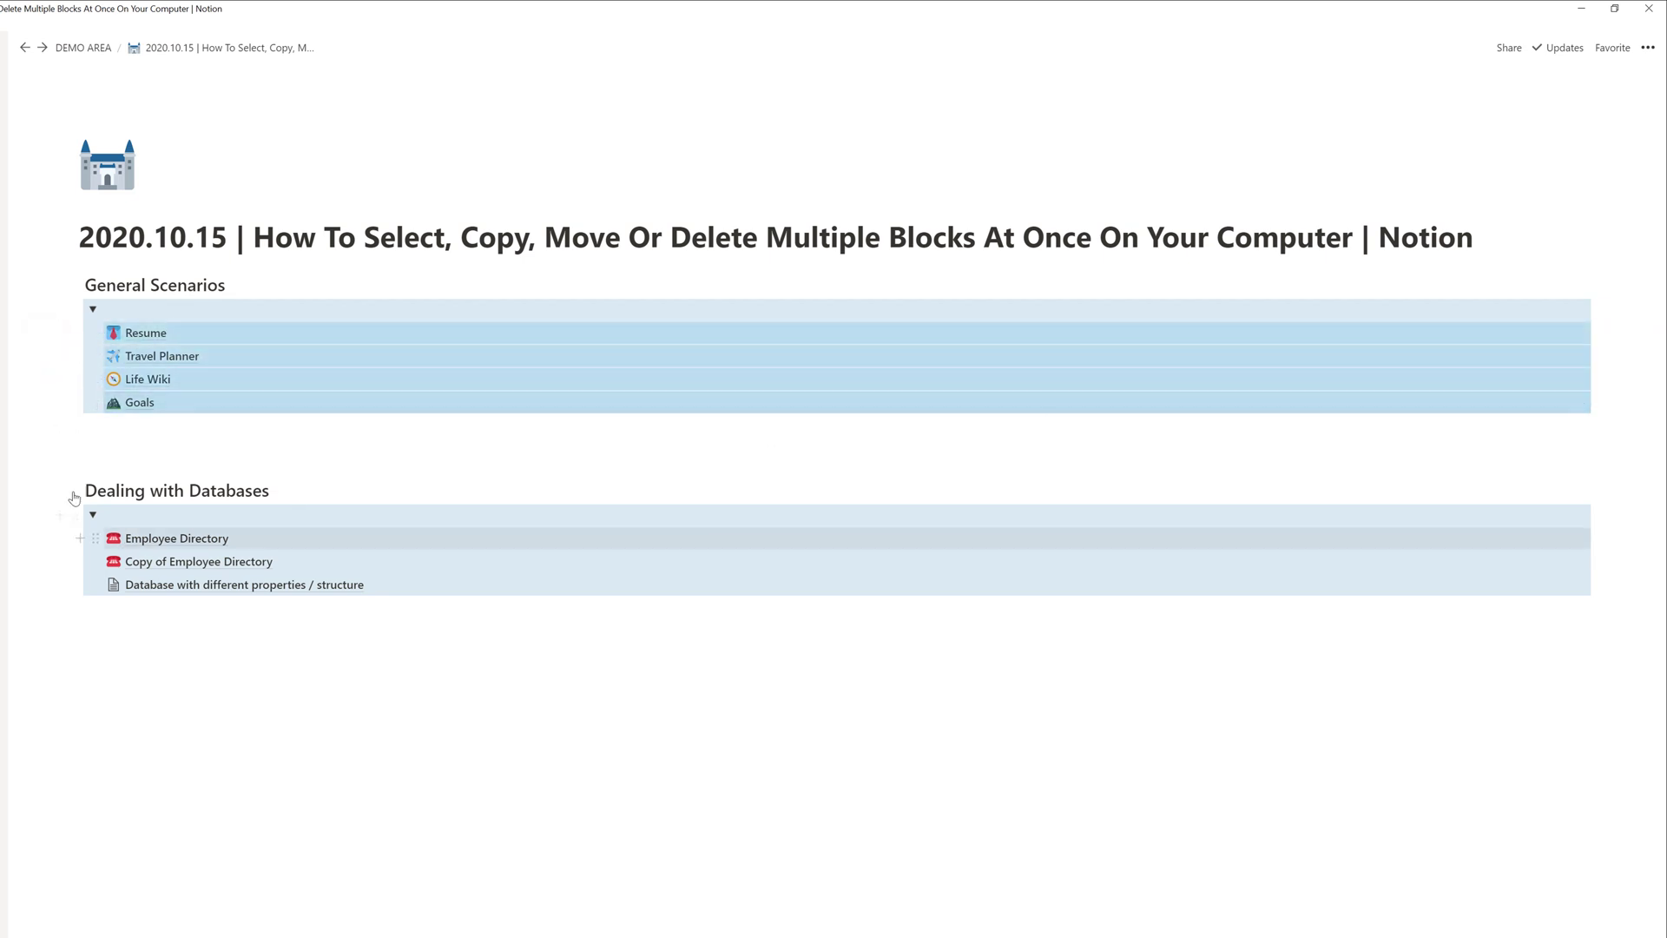
left_click(43, 406)
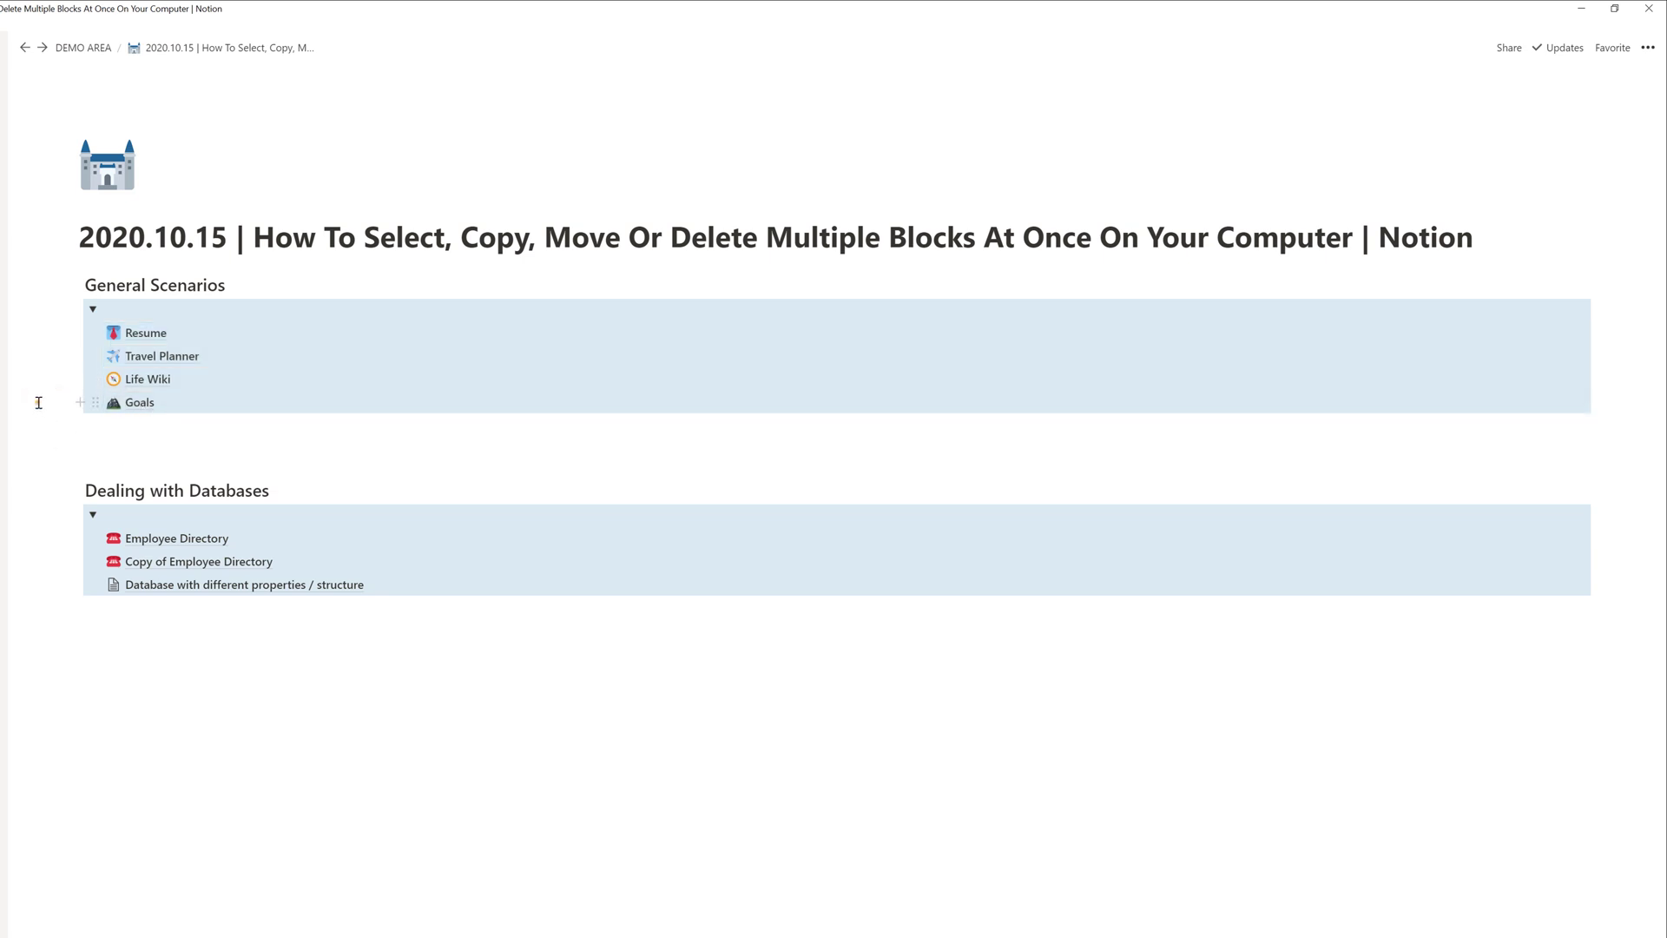
Select Goals, Travel Planner and Resume together, leaving Life Wiki unselected, then dismiss the block menu
left_click(38, 402)
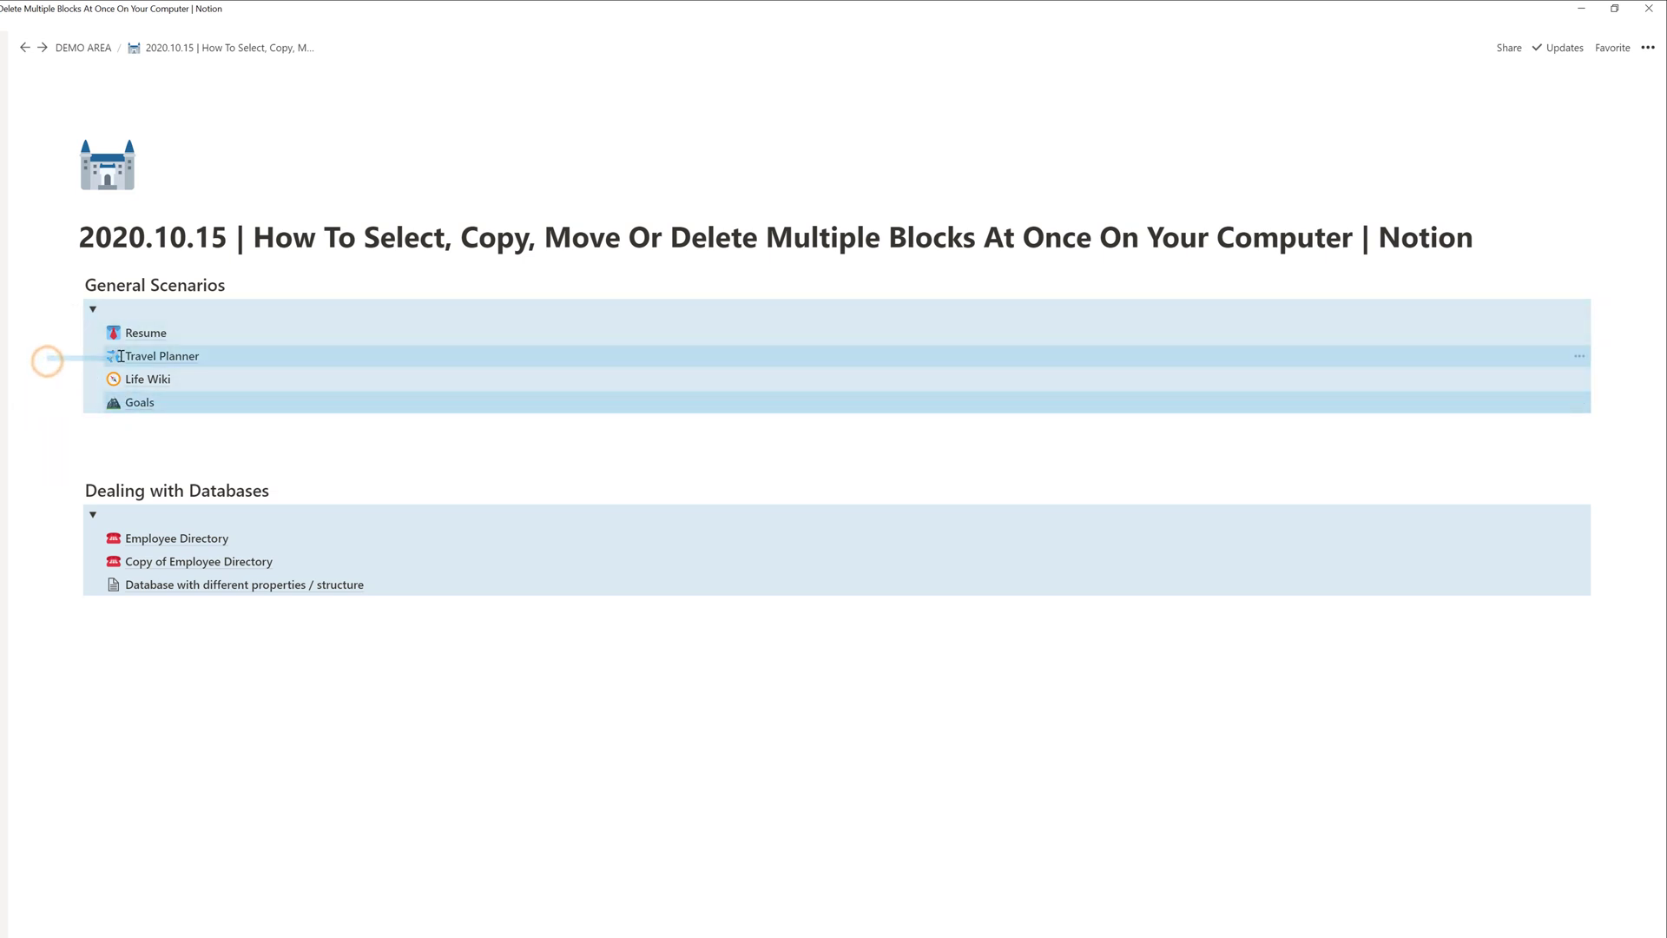
left_click(26, 350, "ctrl")
left_click_drag(43, 340, 214, 334)
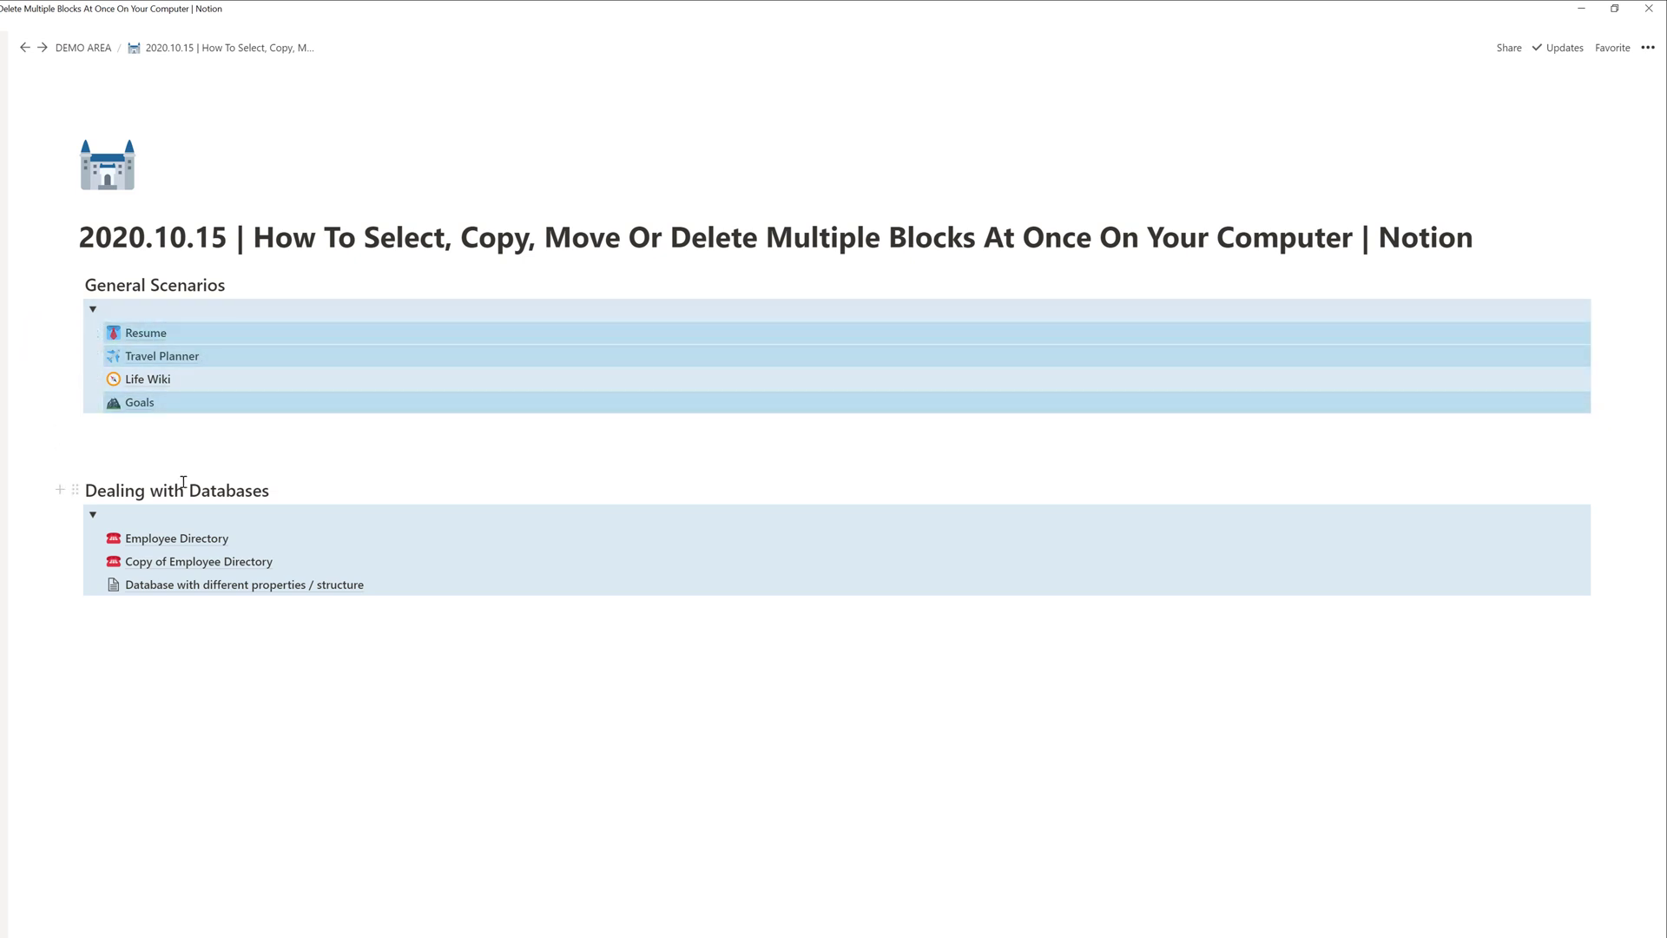
right_click(139, 356)
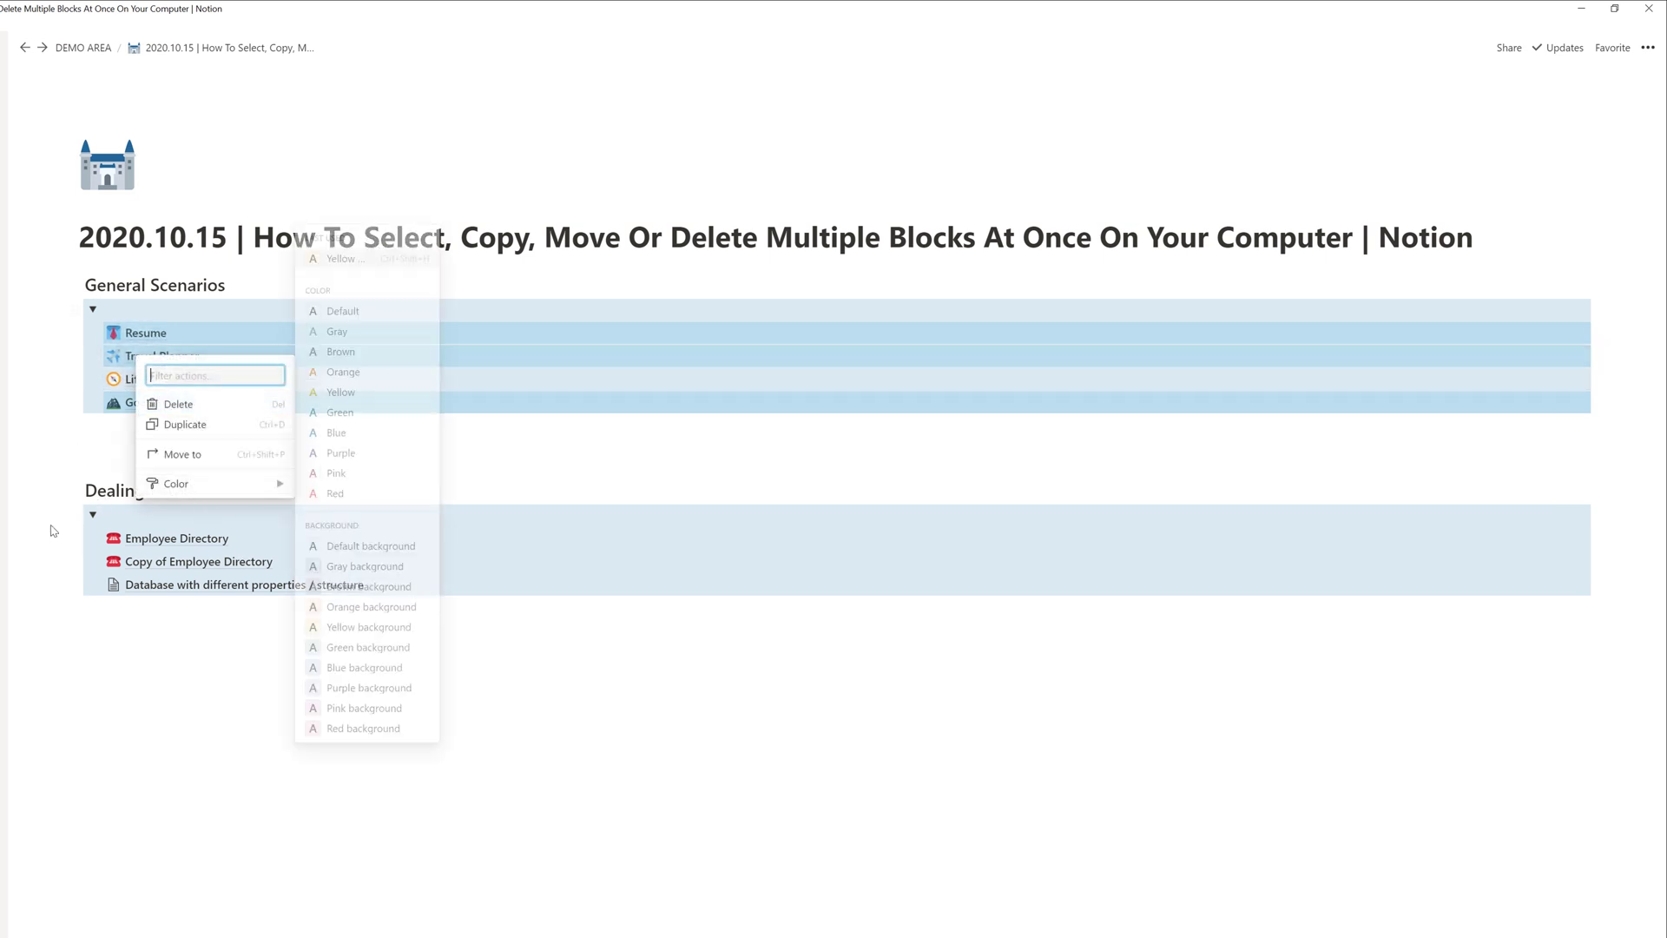
left_click(53, 442)
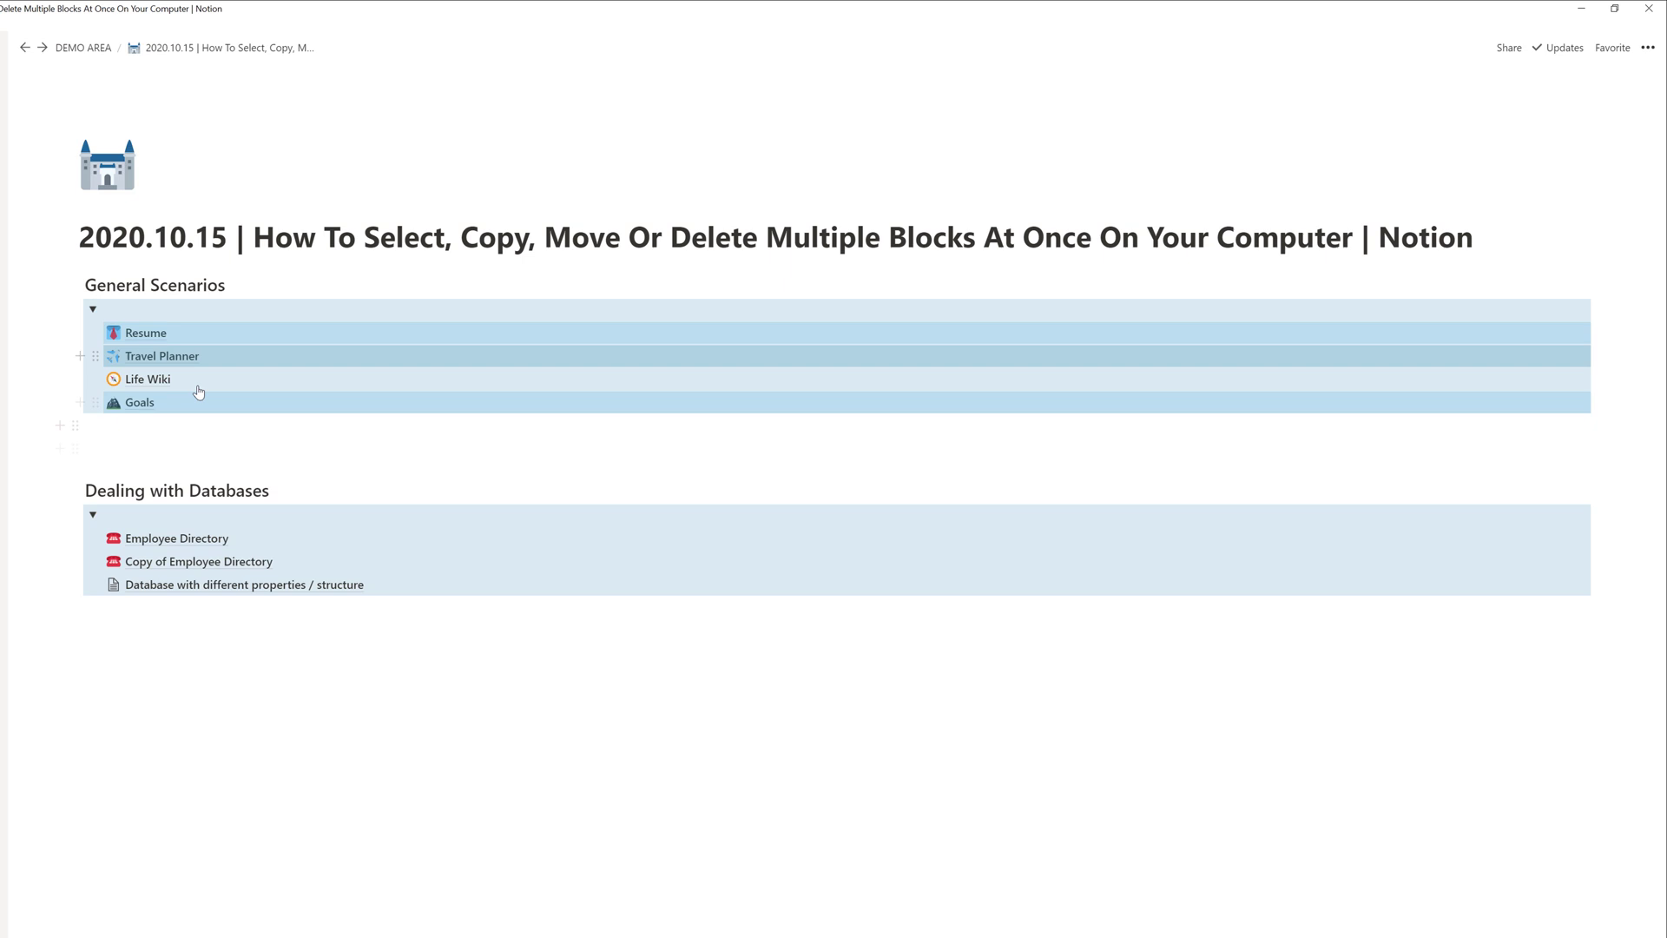
Add an empty Untitled sub-page and paste the copied Resume, Travel Planner and Goals links into it
left_click(110, 450)
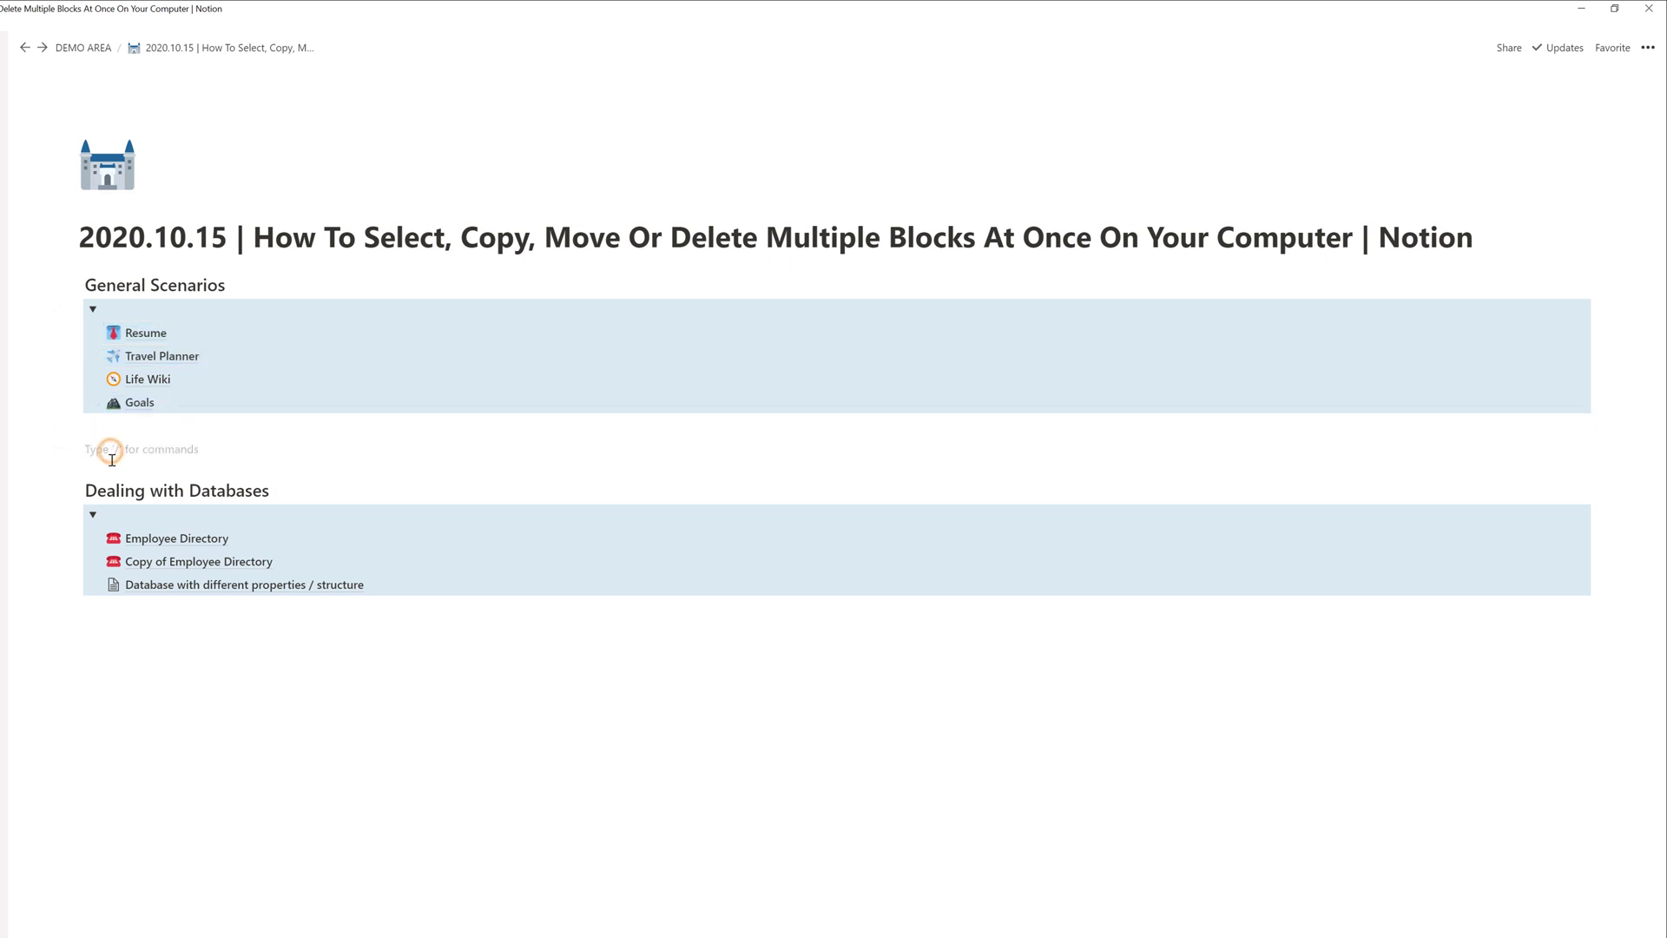
type("/")
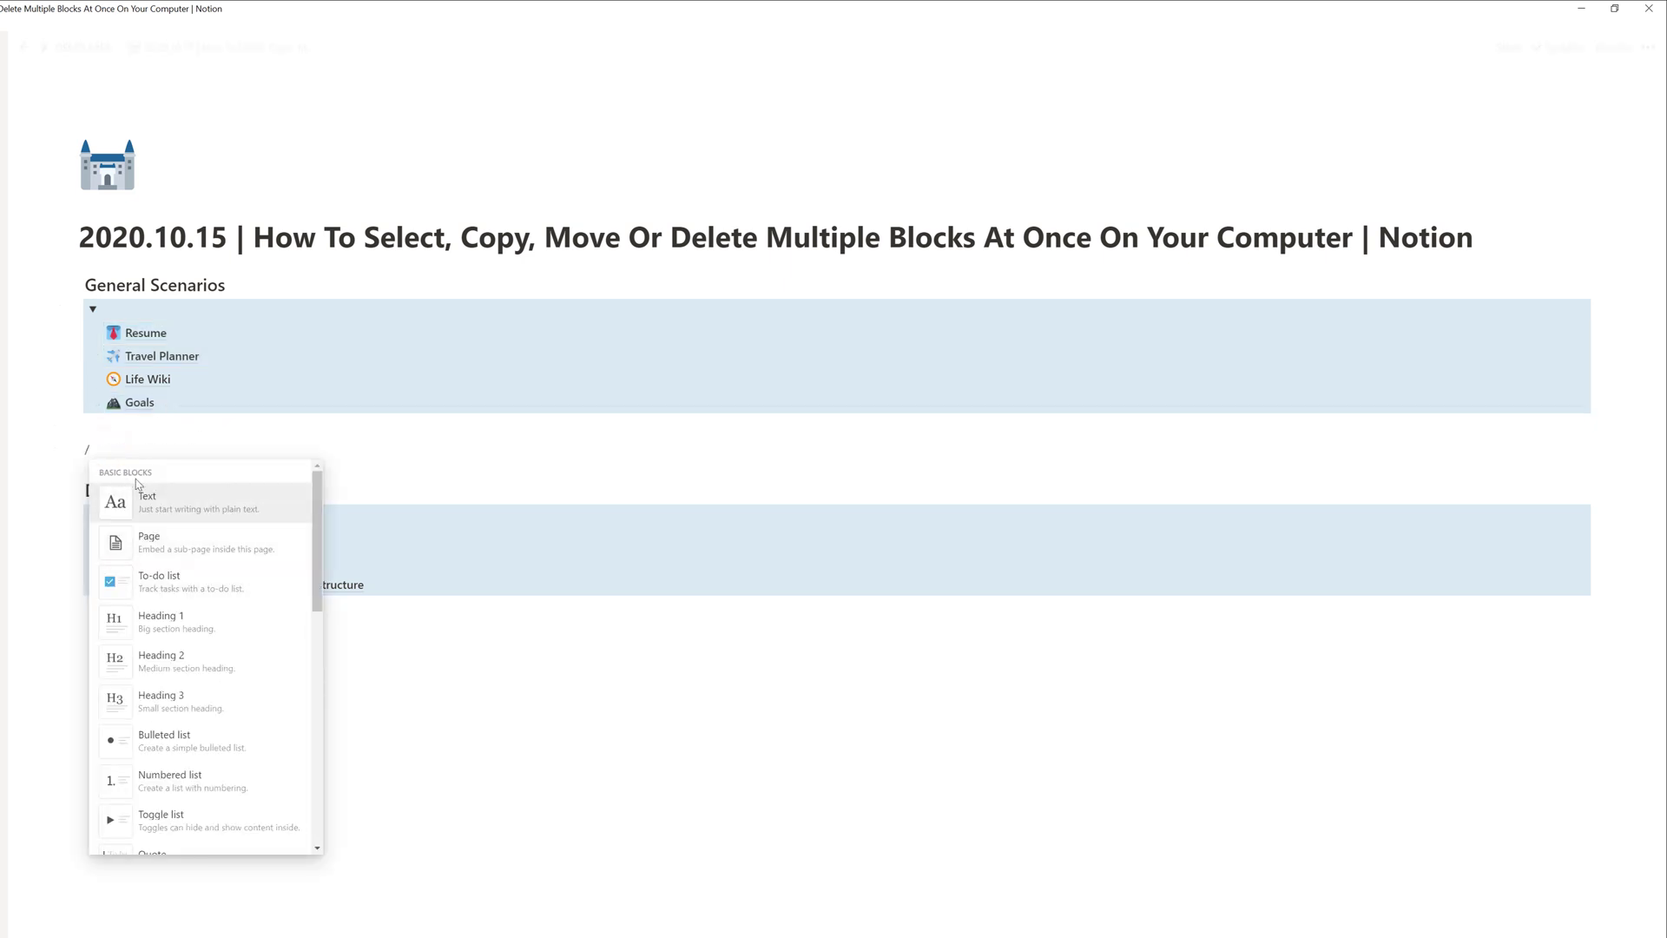
left_click(167, 546)
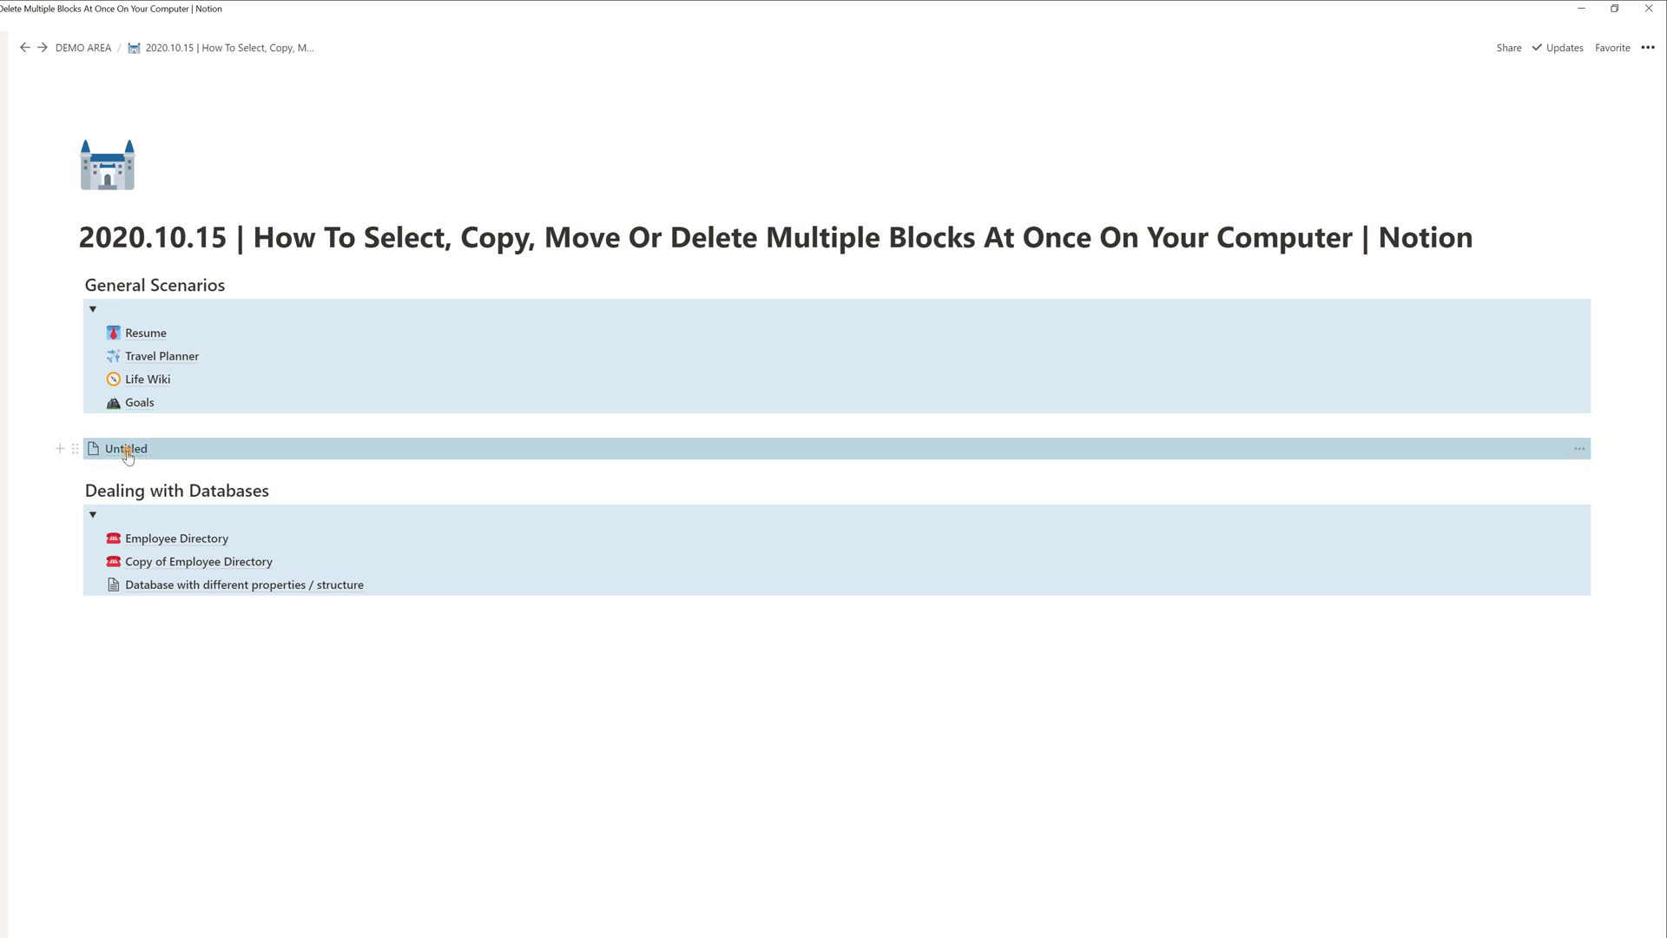
left_click(127, 450)
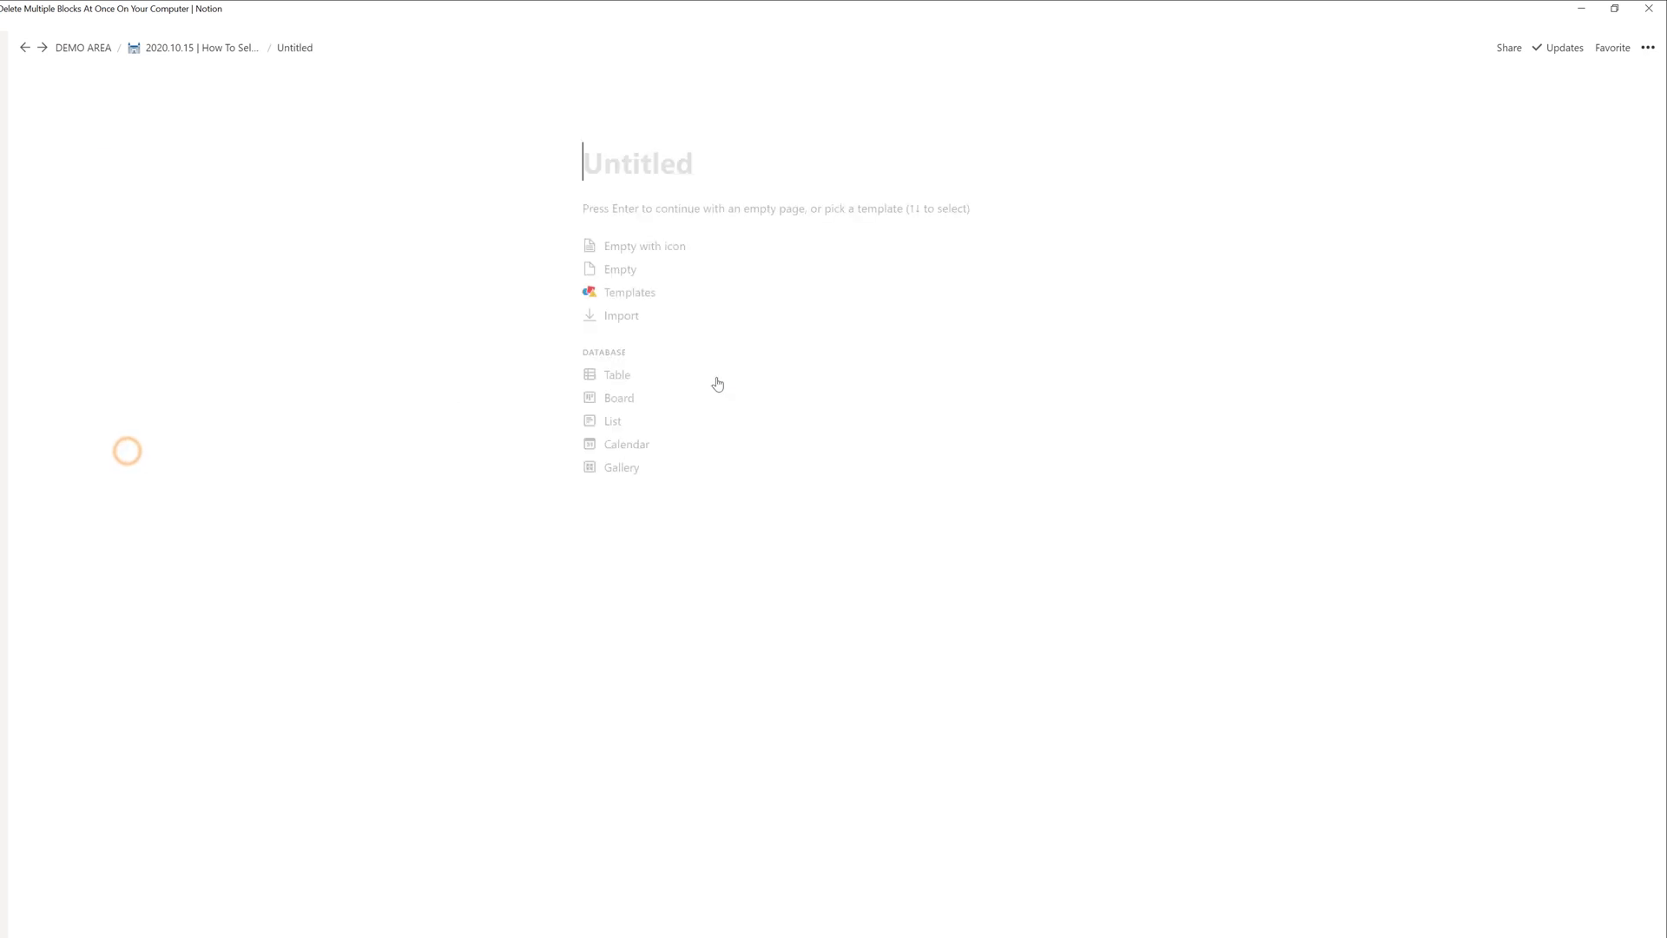
left_click(622, 271)
key("ctrl+v")
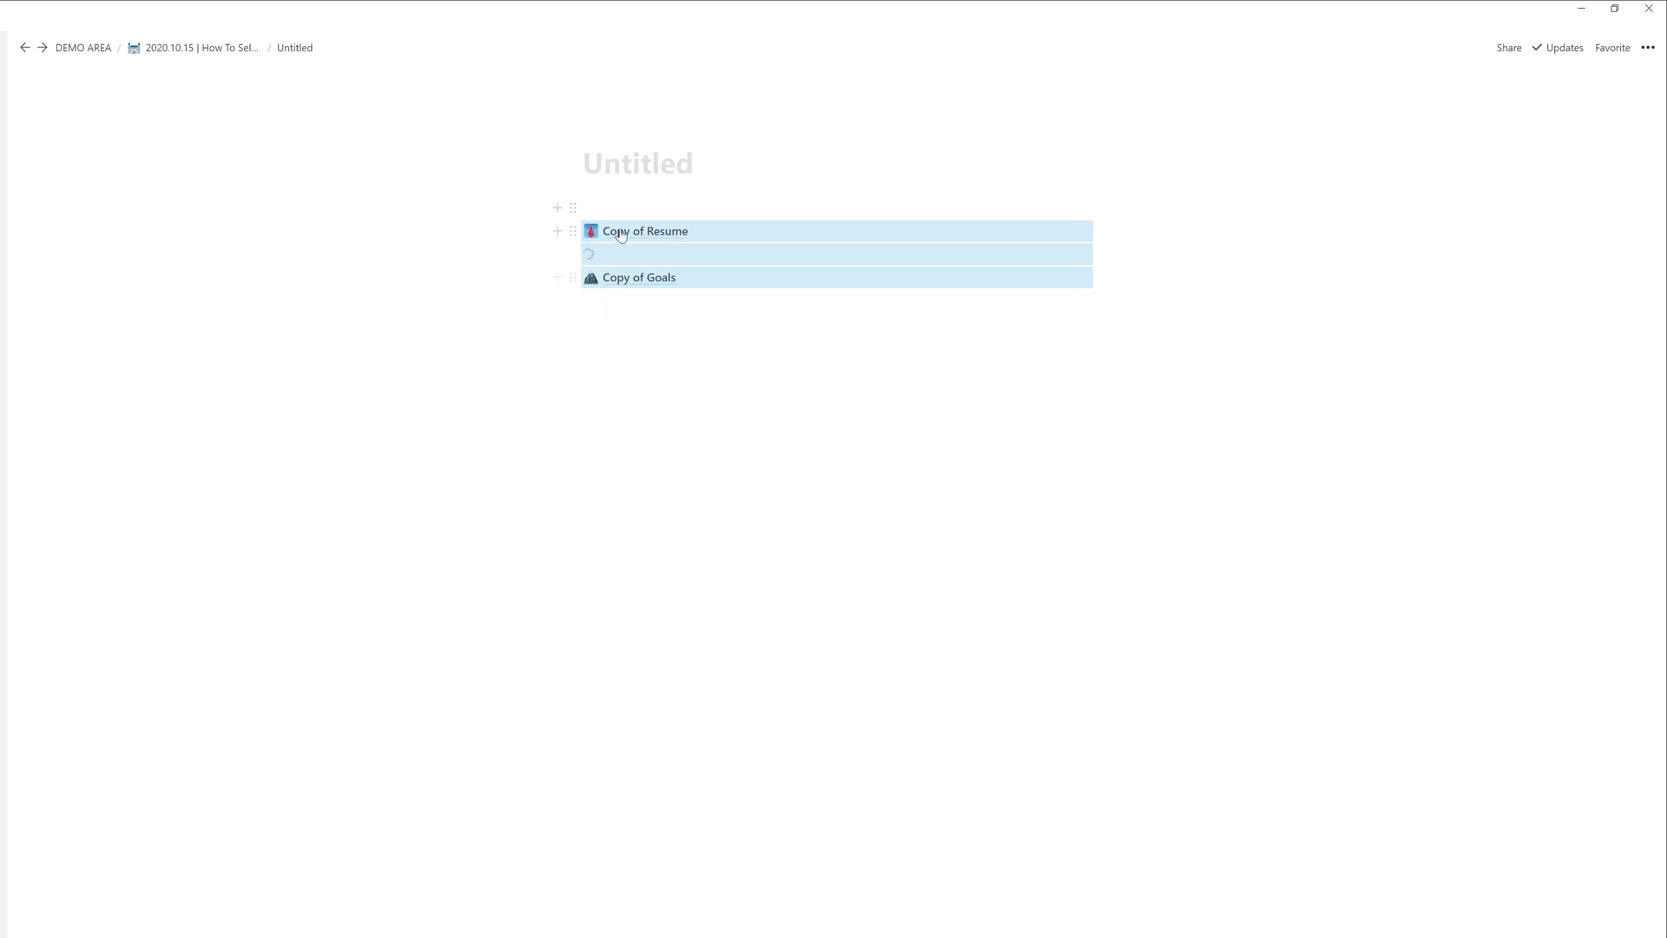
Select and deselect the pasted page links, leaving an empty line below them
left_click(528, 264)
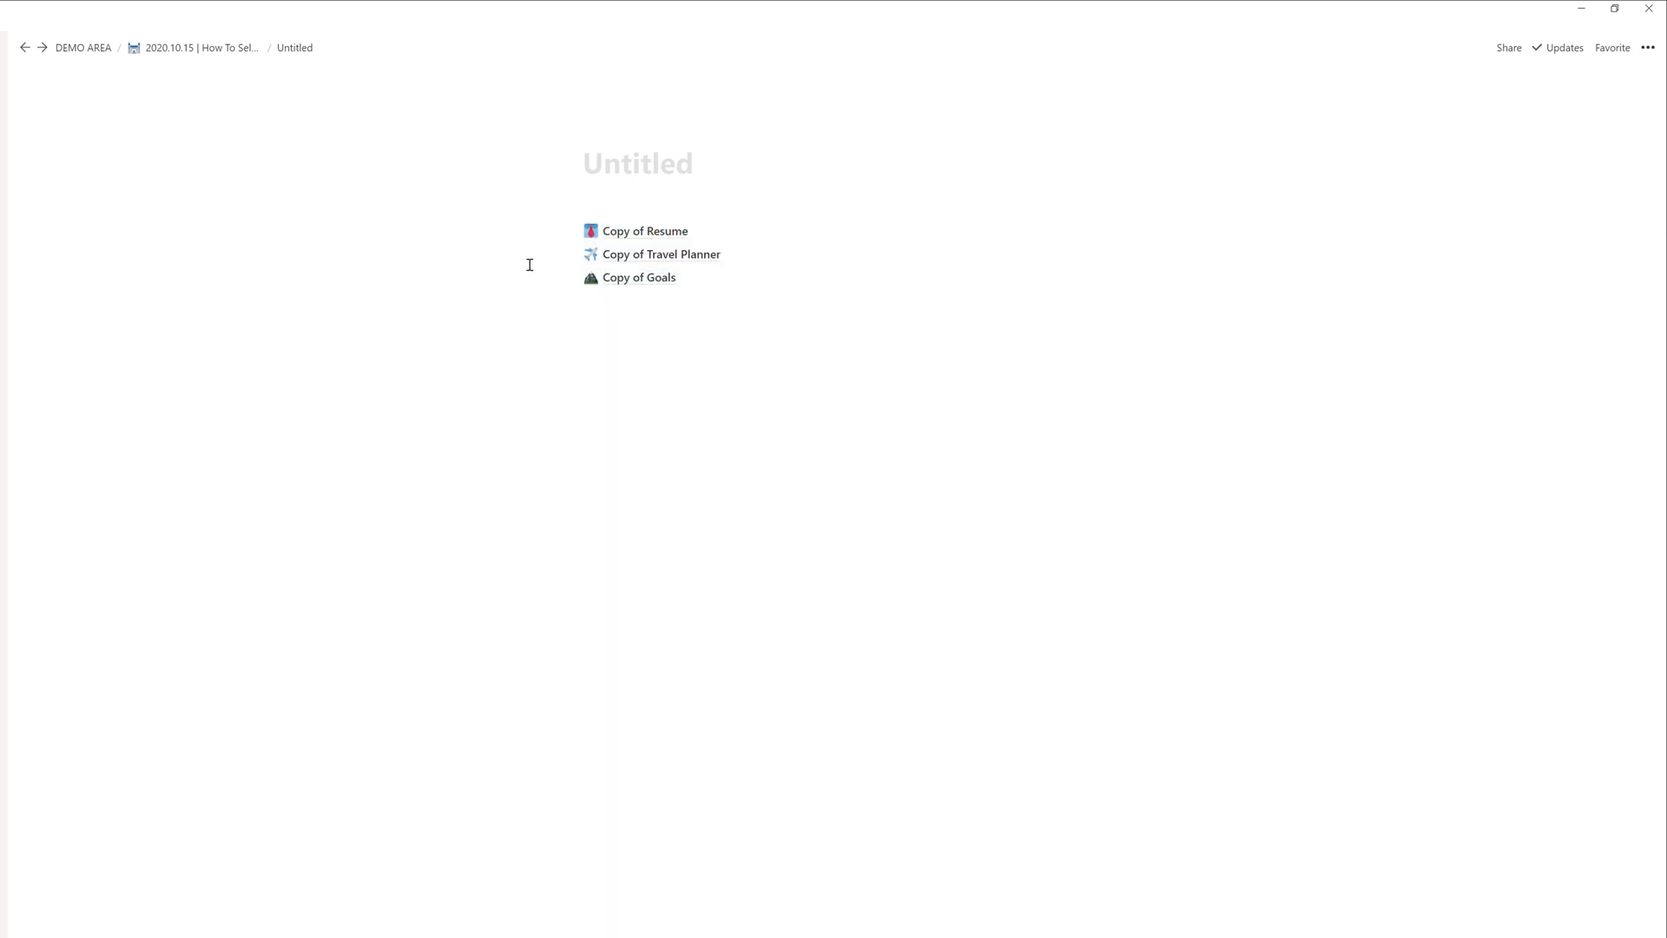
left_click_drag(659, 377, 648, 224)
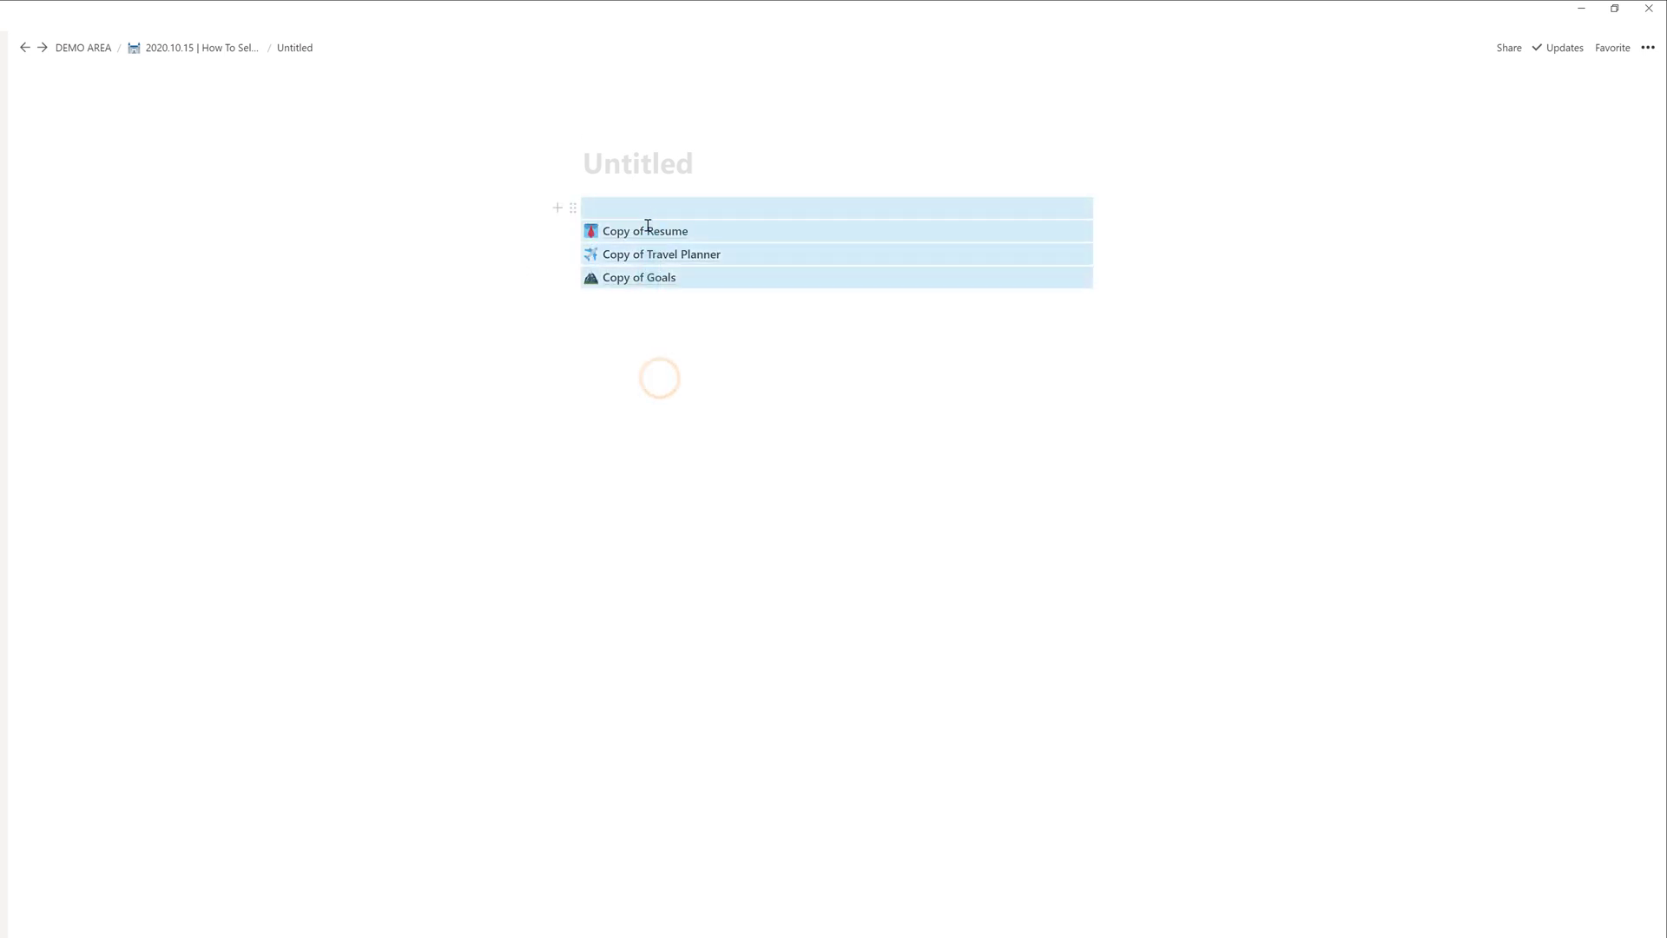
left_click(556, 438)
left_click_drag(414, 232, 748, 278)
left_click(759, 446)
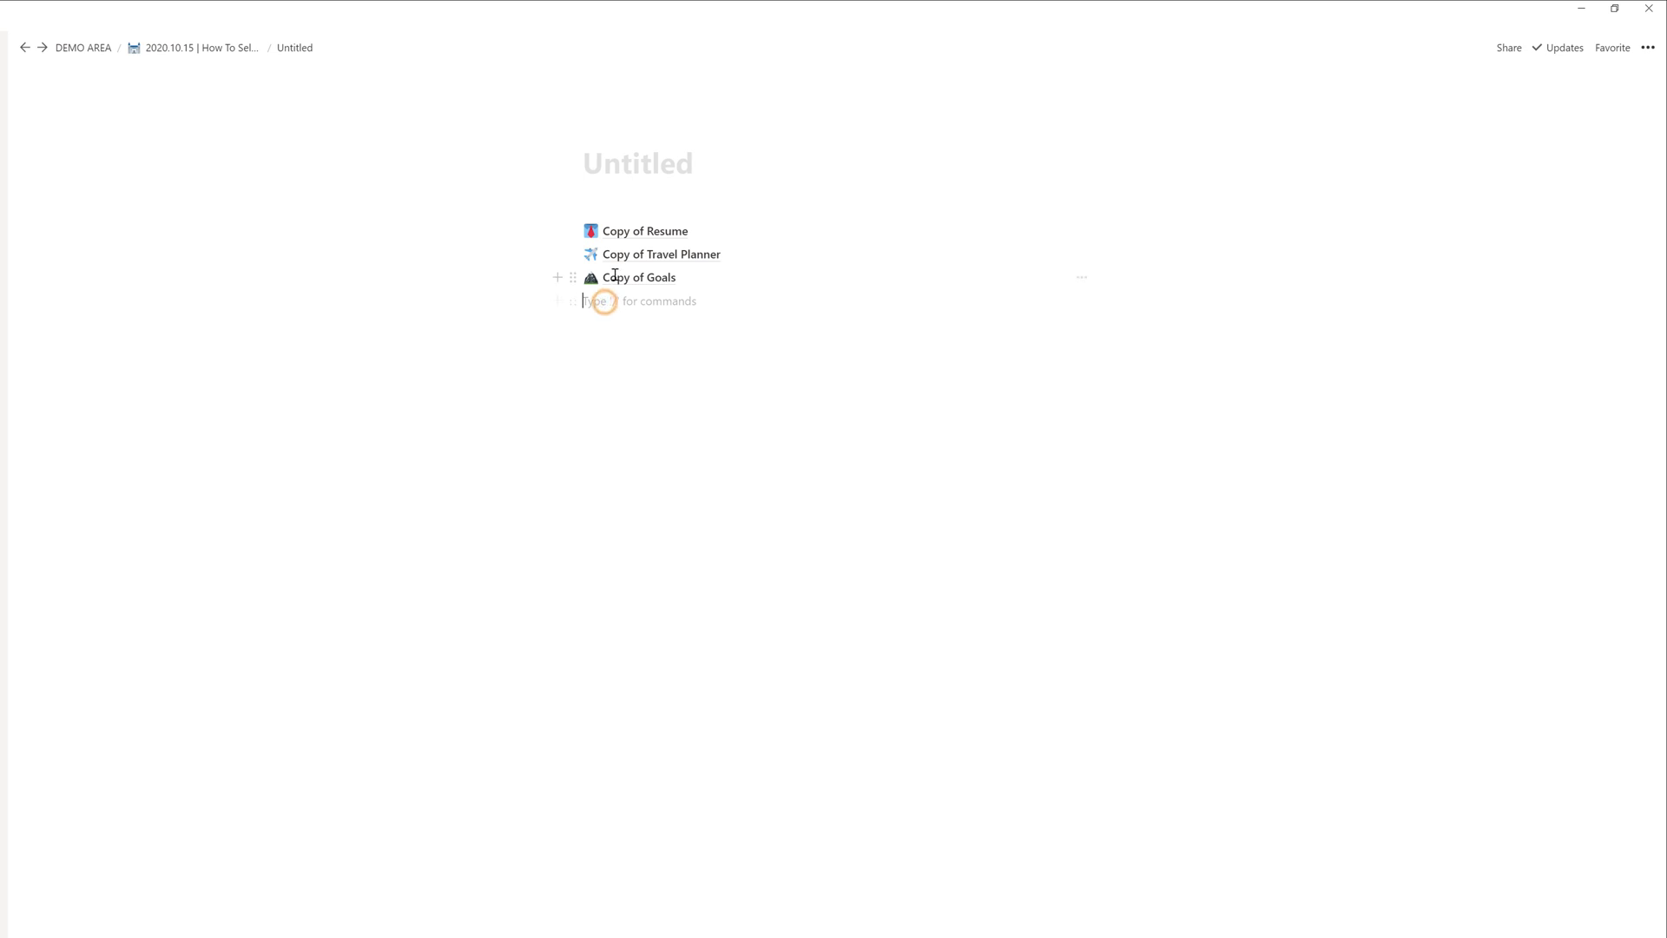
Remove the empty block and move Copy of Goals above Copy of Travel Planner
key("Escape")
left_click(603, 298)
key("BackSpace")
left_click_drag(573, 277, 779, 284)
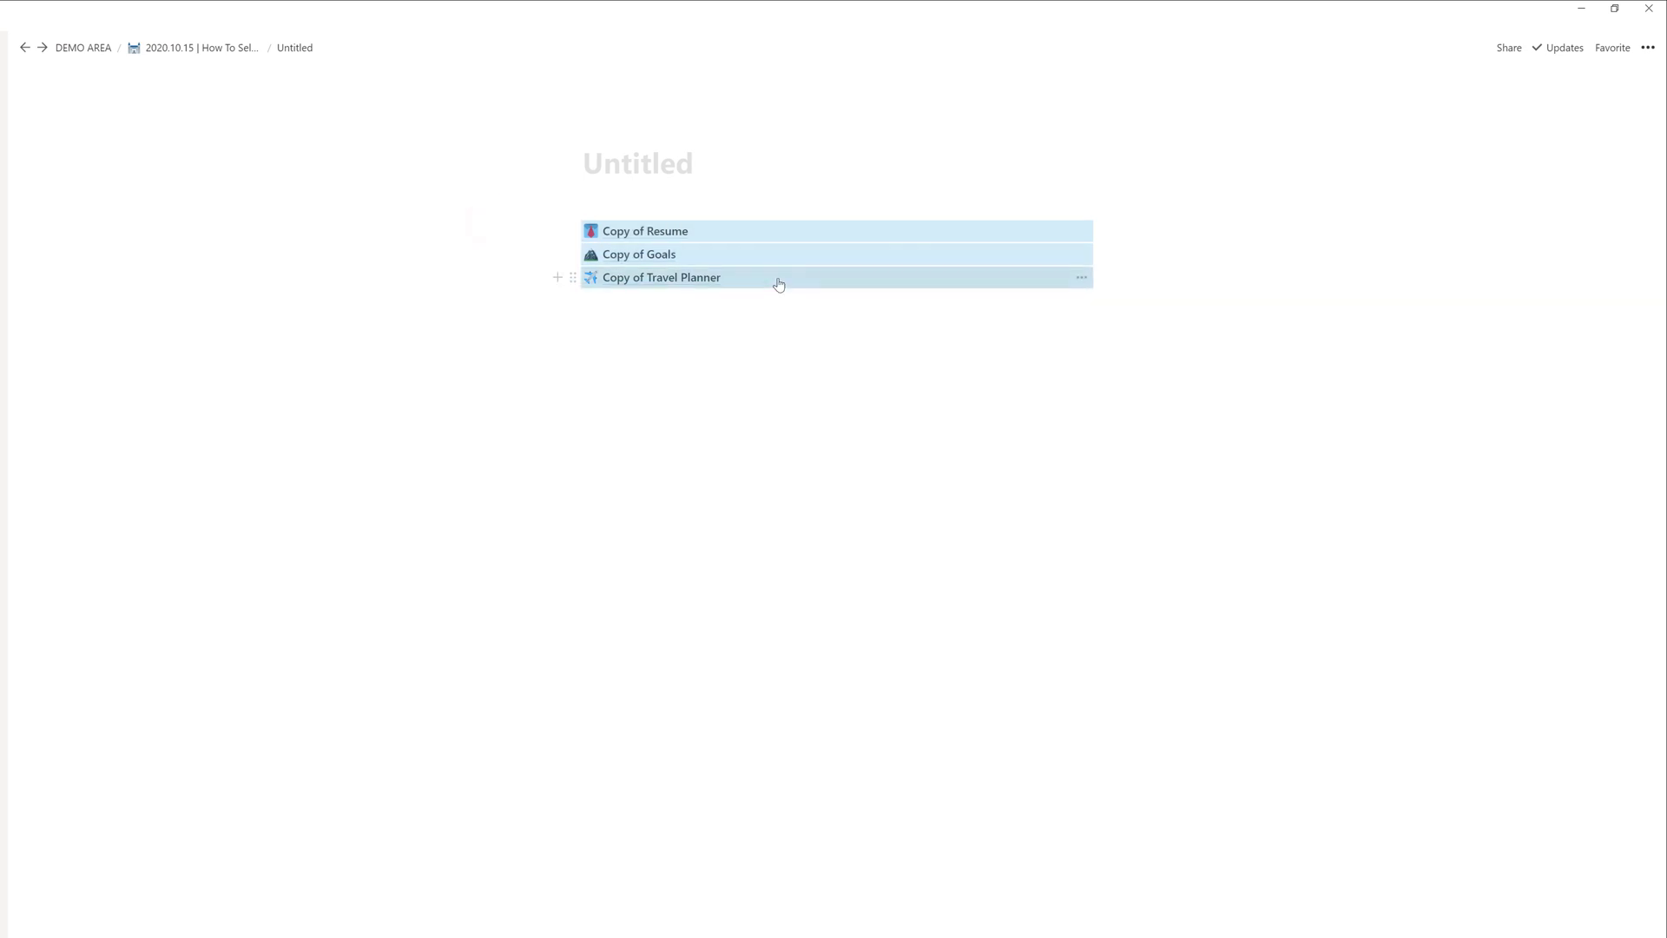
left_click(639, 480)
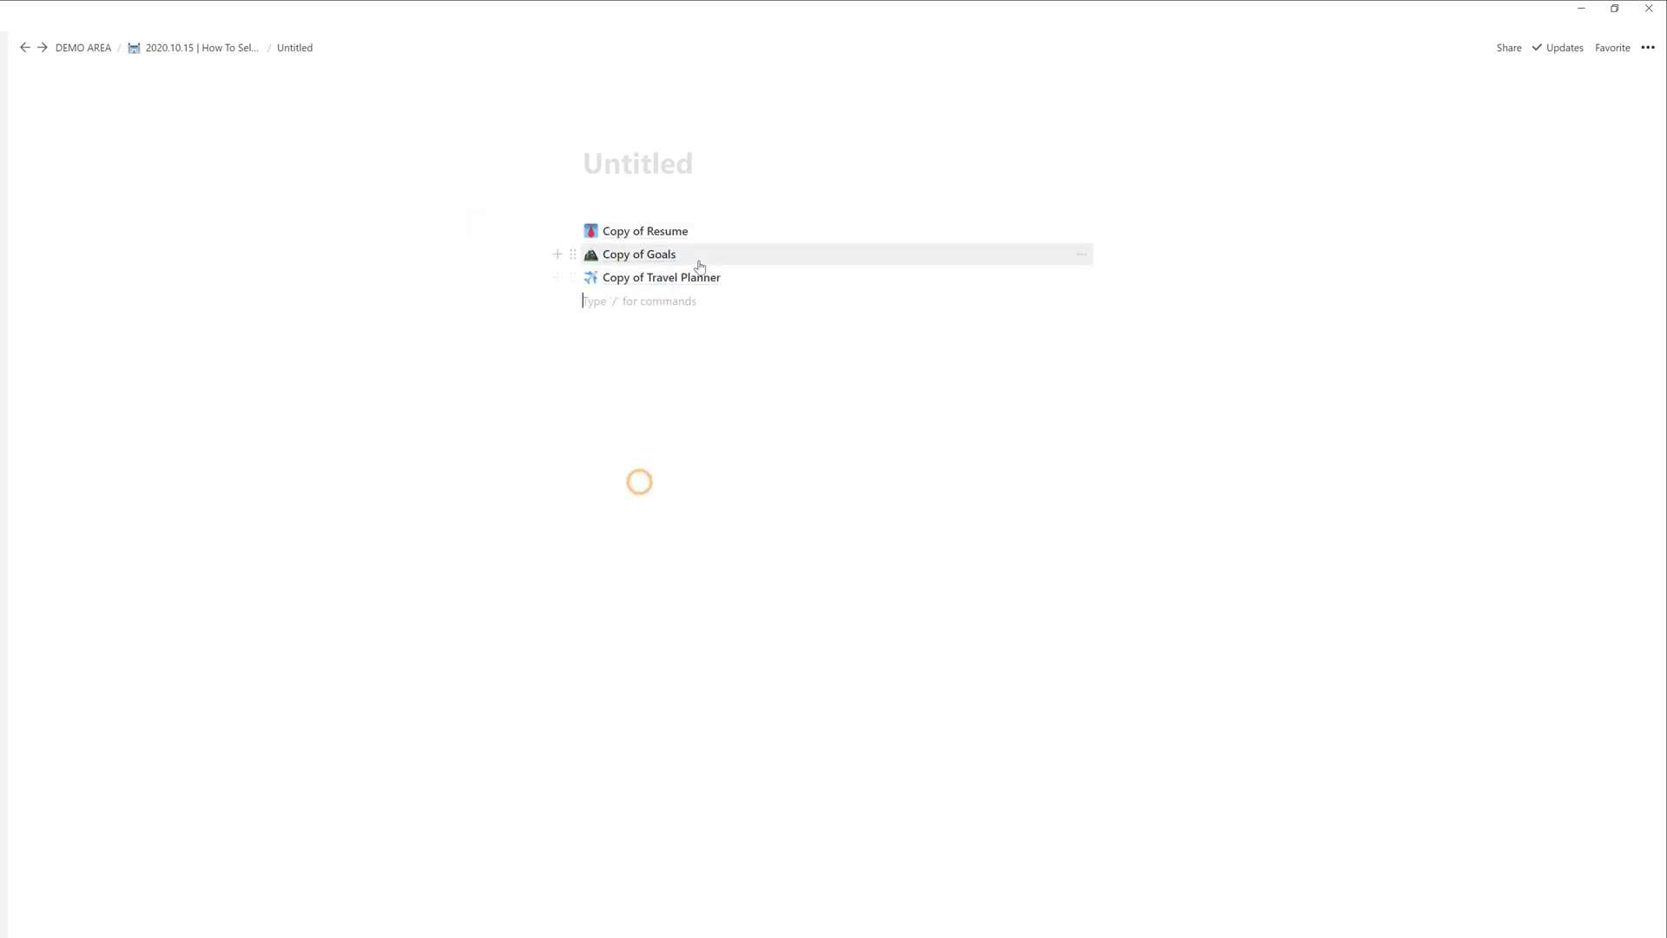
Select the empty block, Copy of Resume and Copy of Travel Planner, and delete them
left_click_drag(534, 278, 743, 260)
left_click_drag(504, 234, 659, 233)
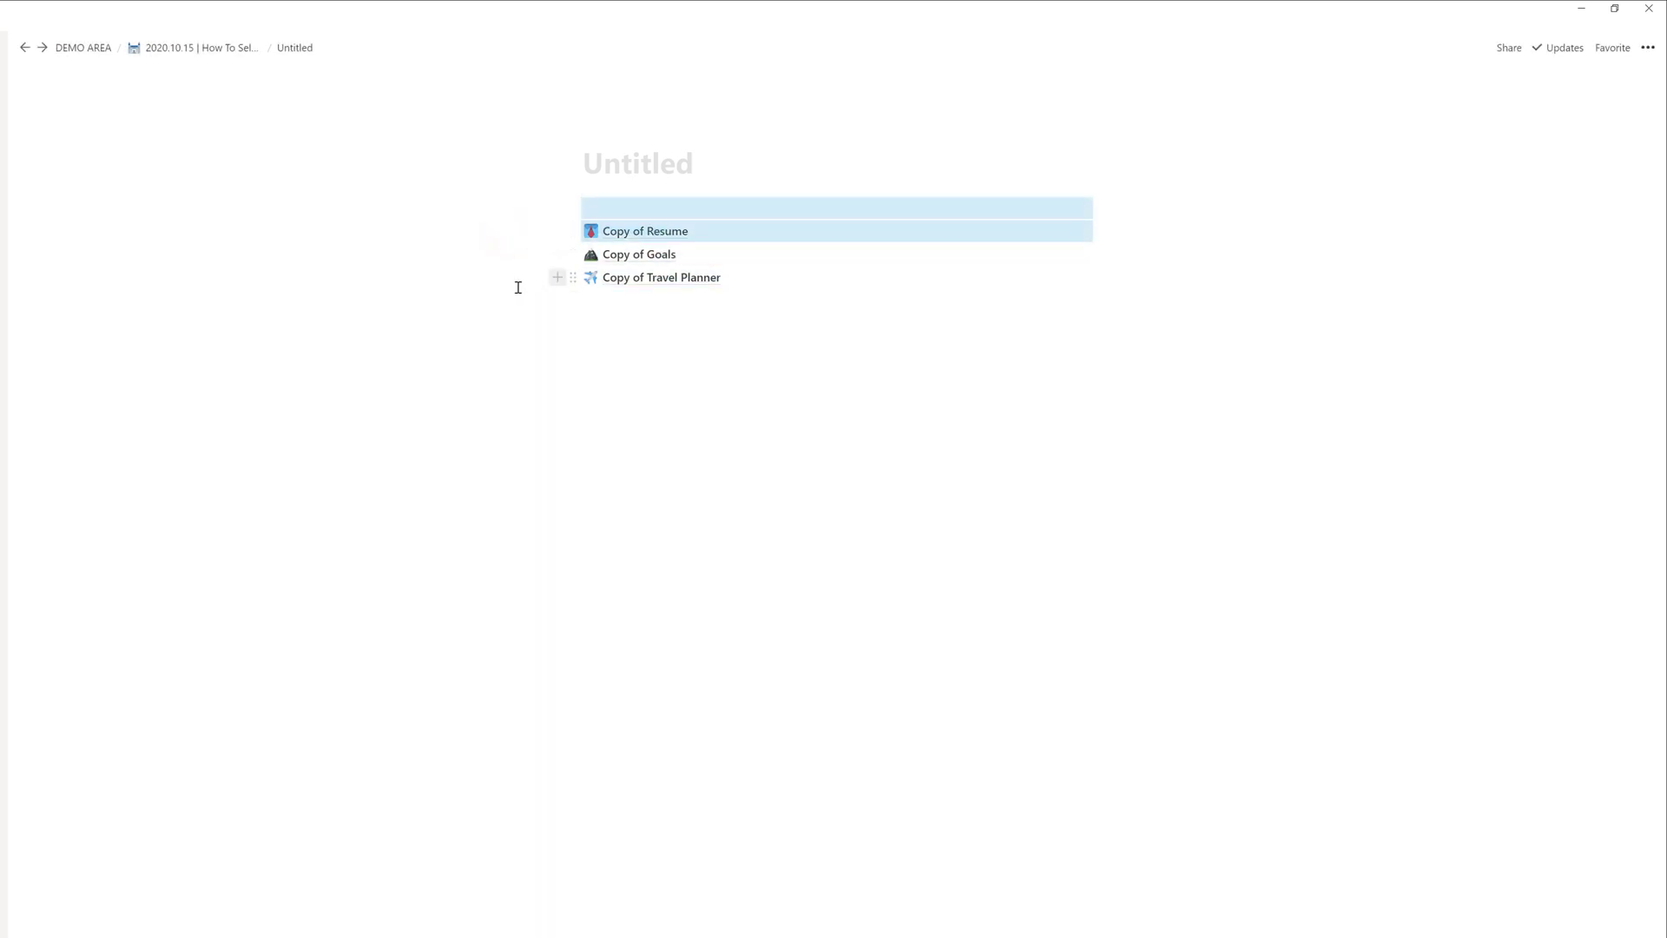
left_click_drag(480, 279, 617, 293)
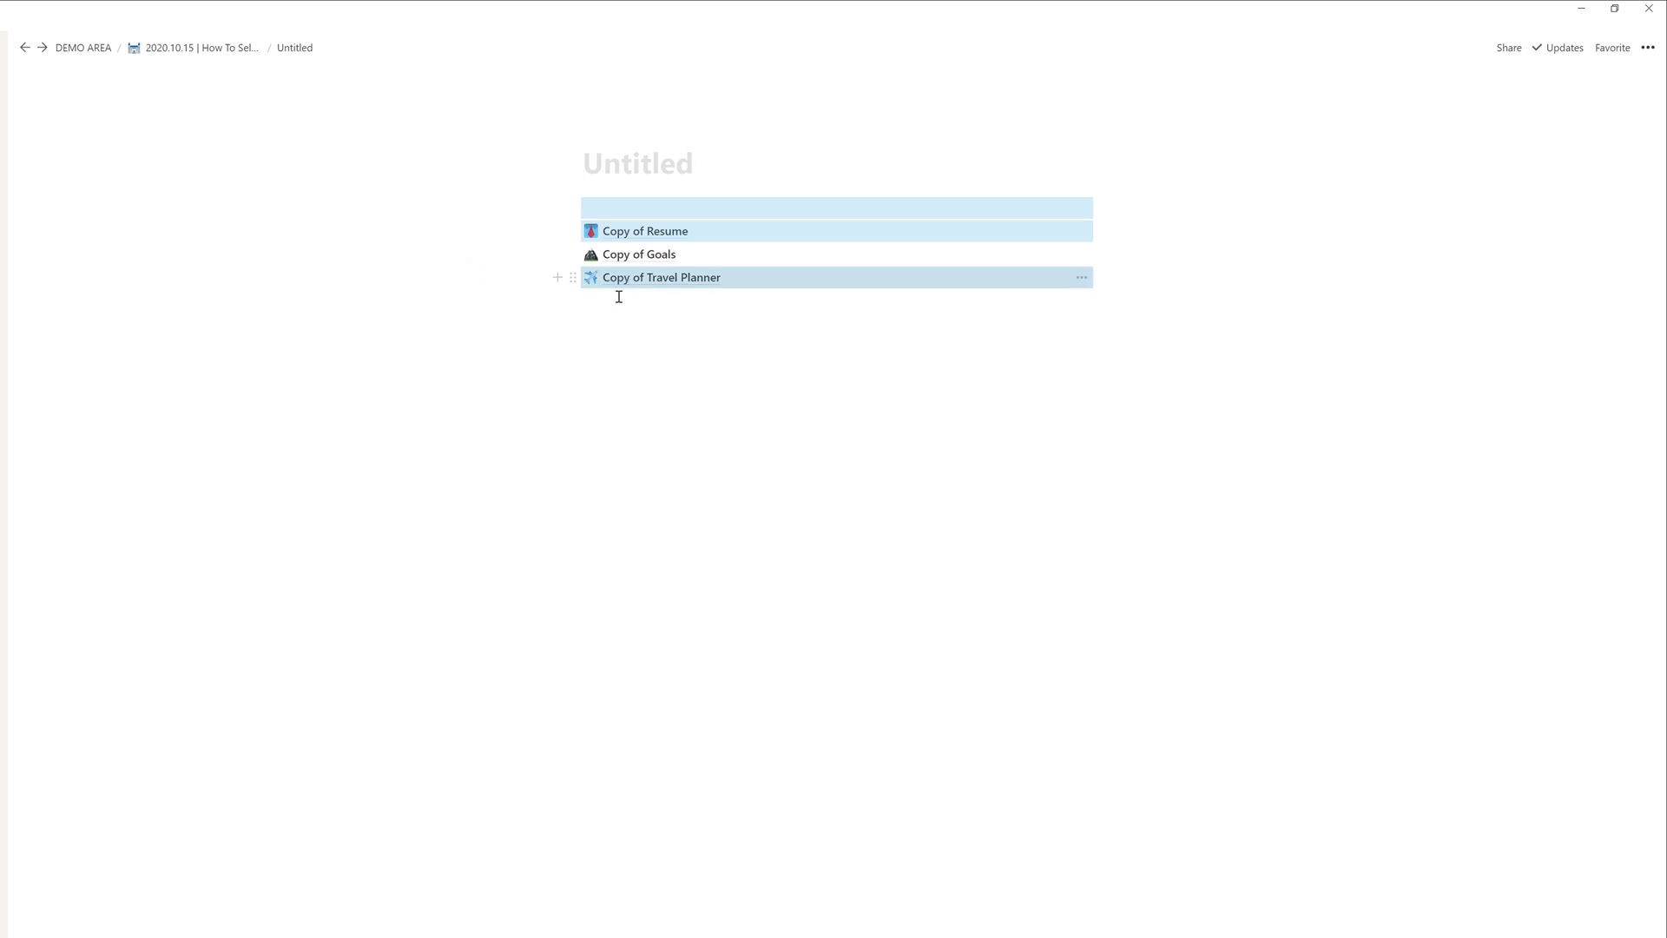
key("Delete")
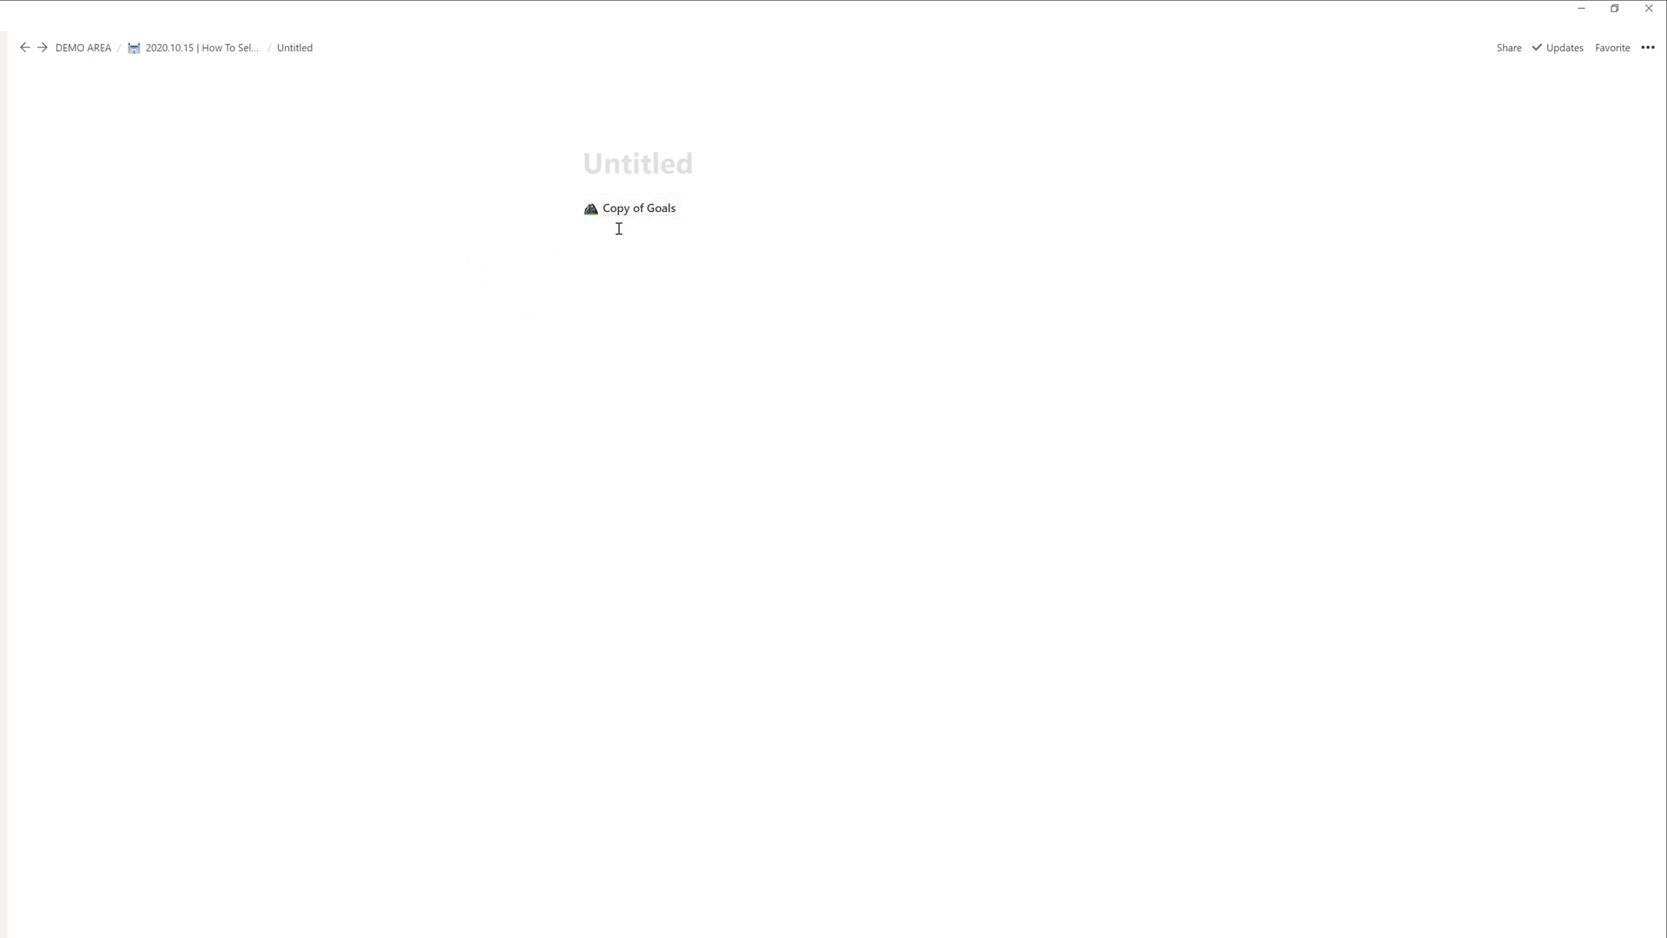
View Employee Directory from the parent page, then go to Copy of Employee Directory
left_click(215, 49)
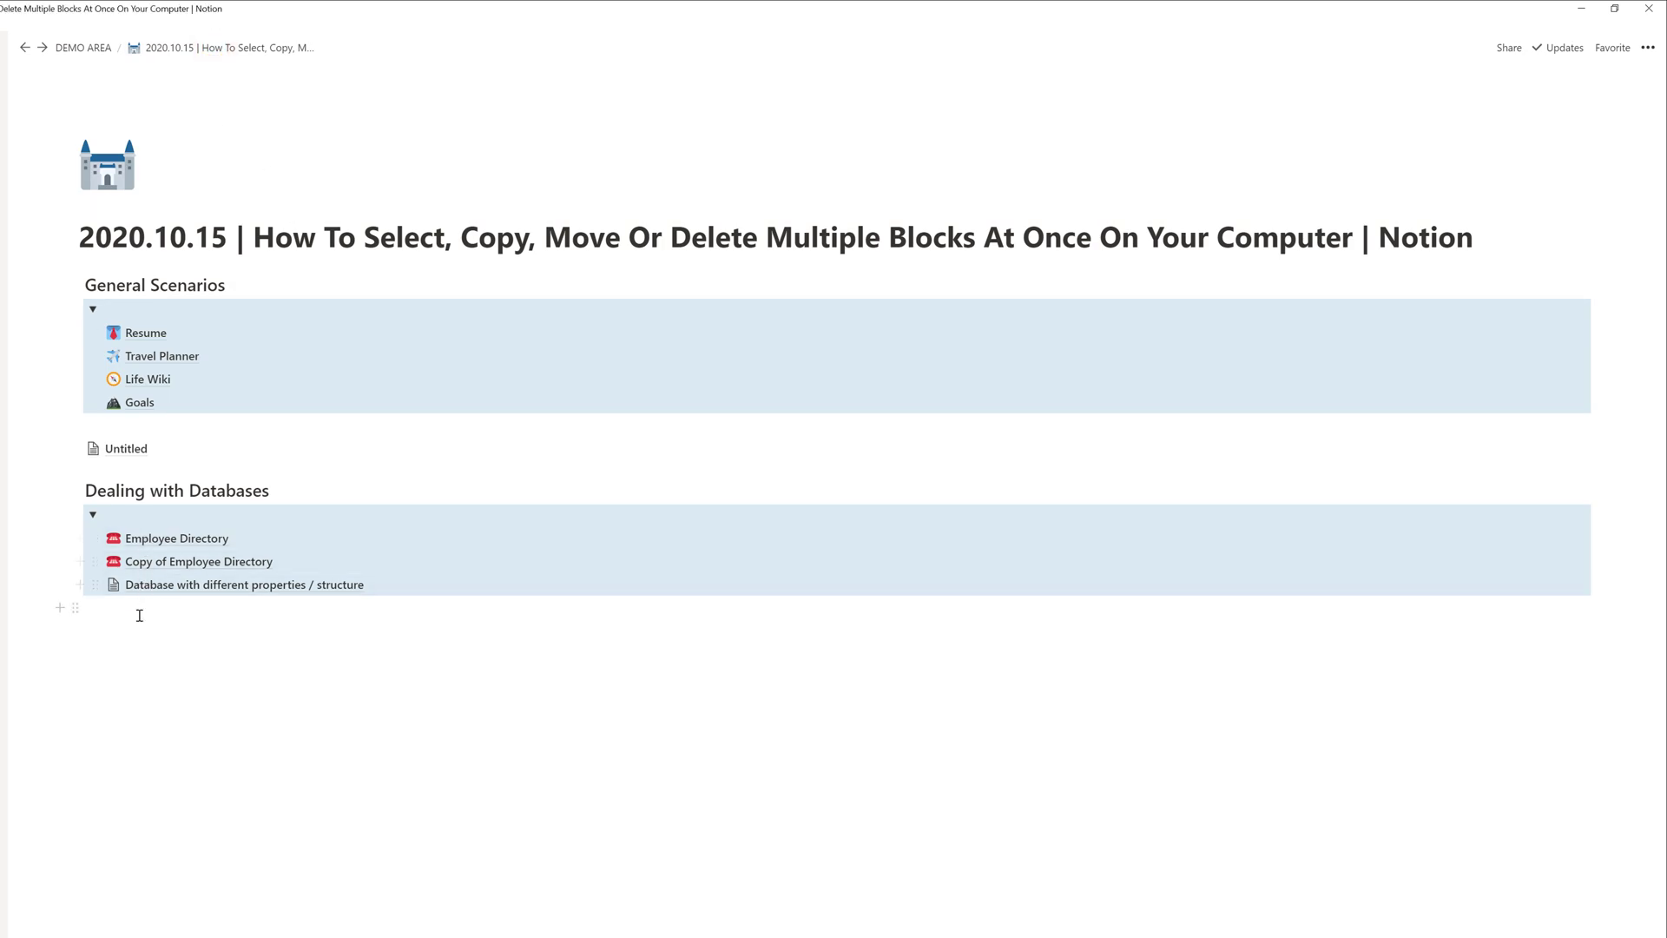
left_click(208, 547)
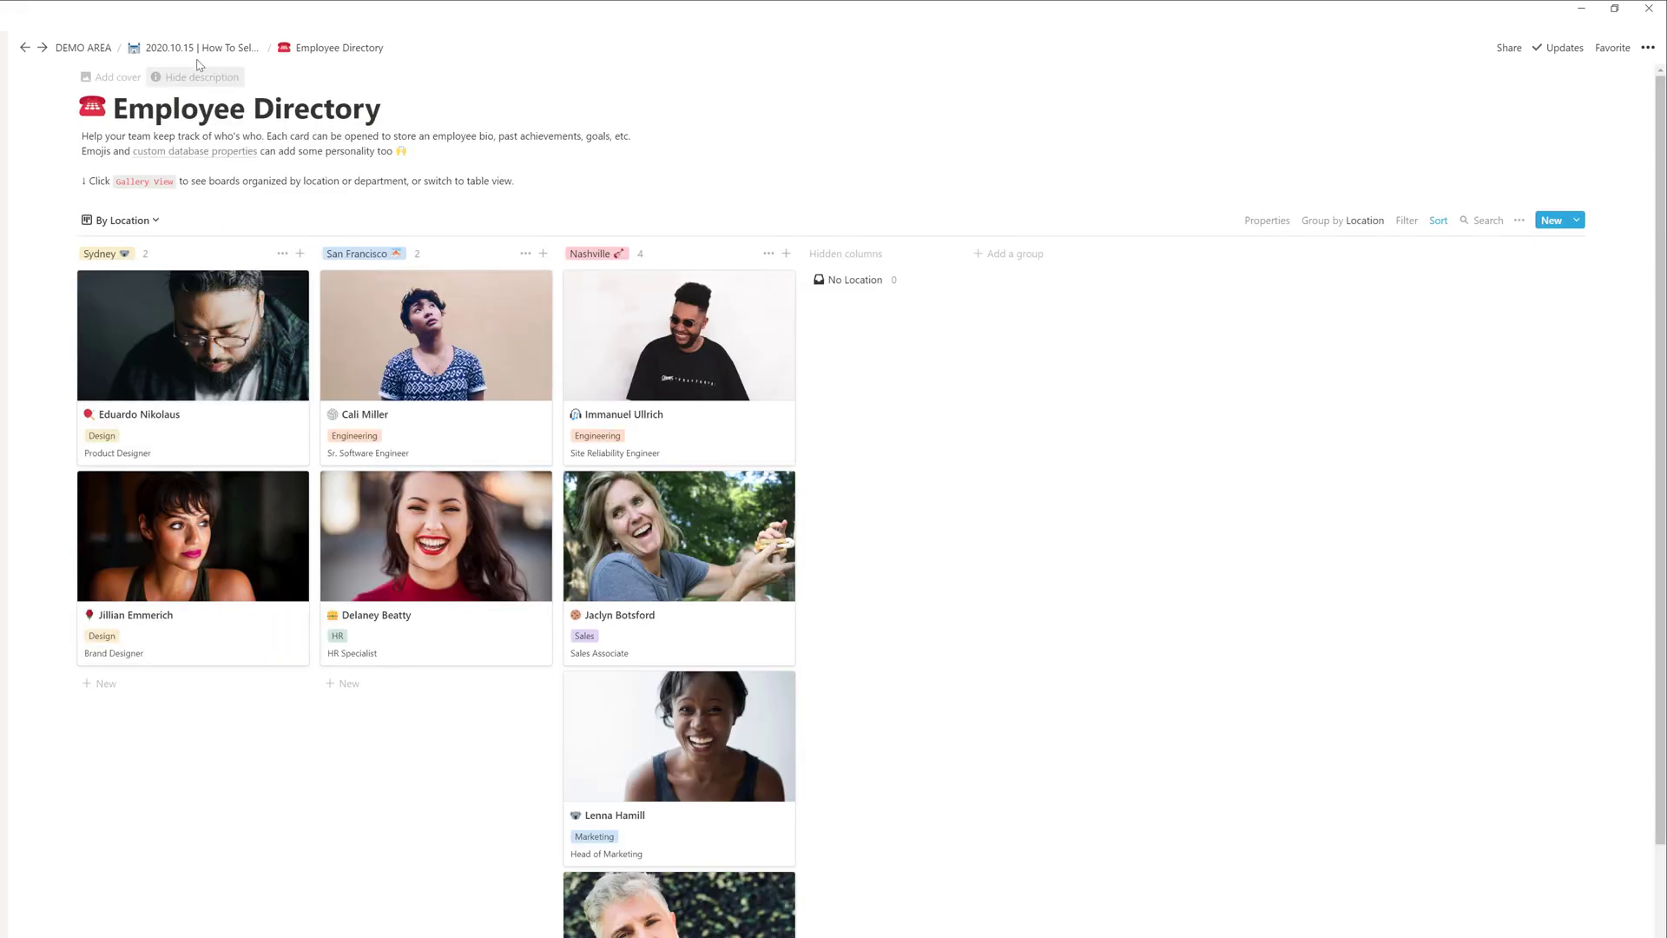
left_click(211, 55)
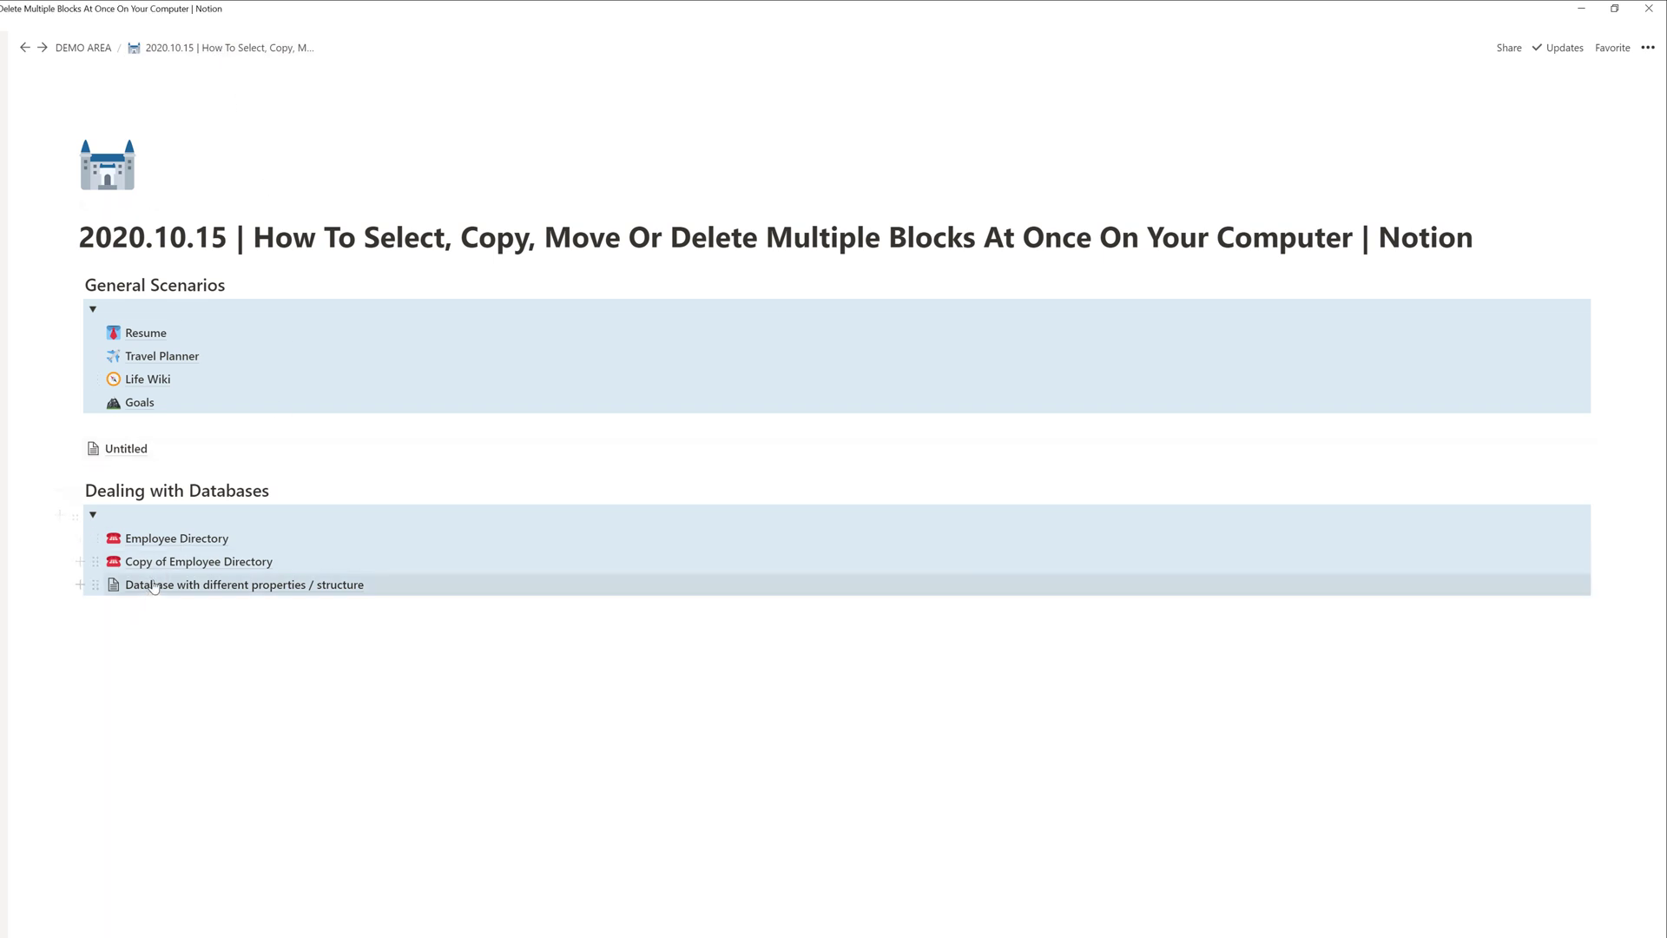
left_click(161, 563)
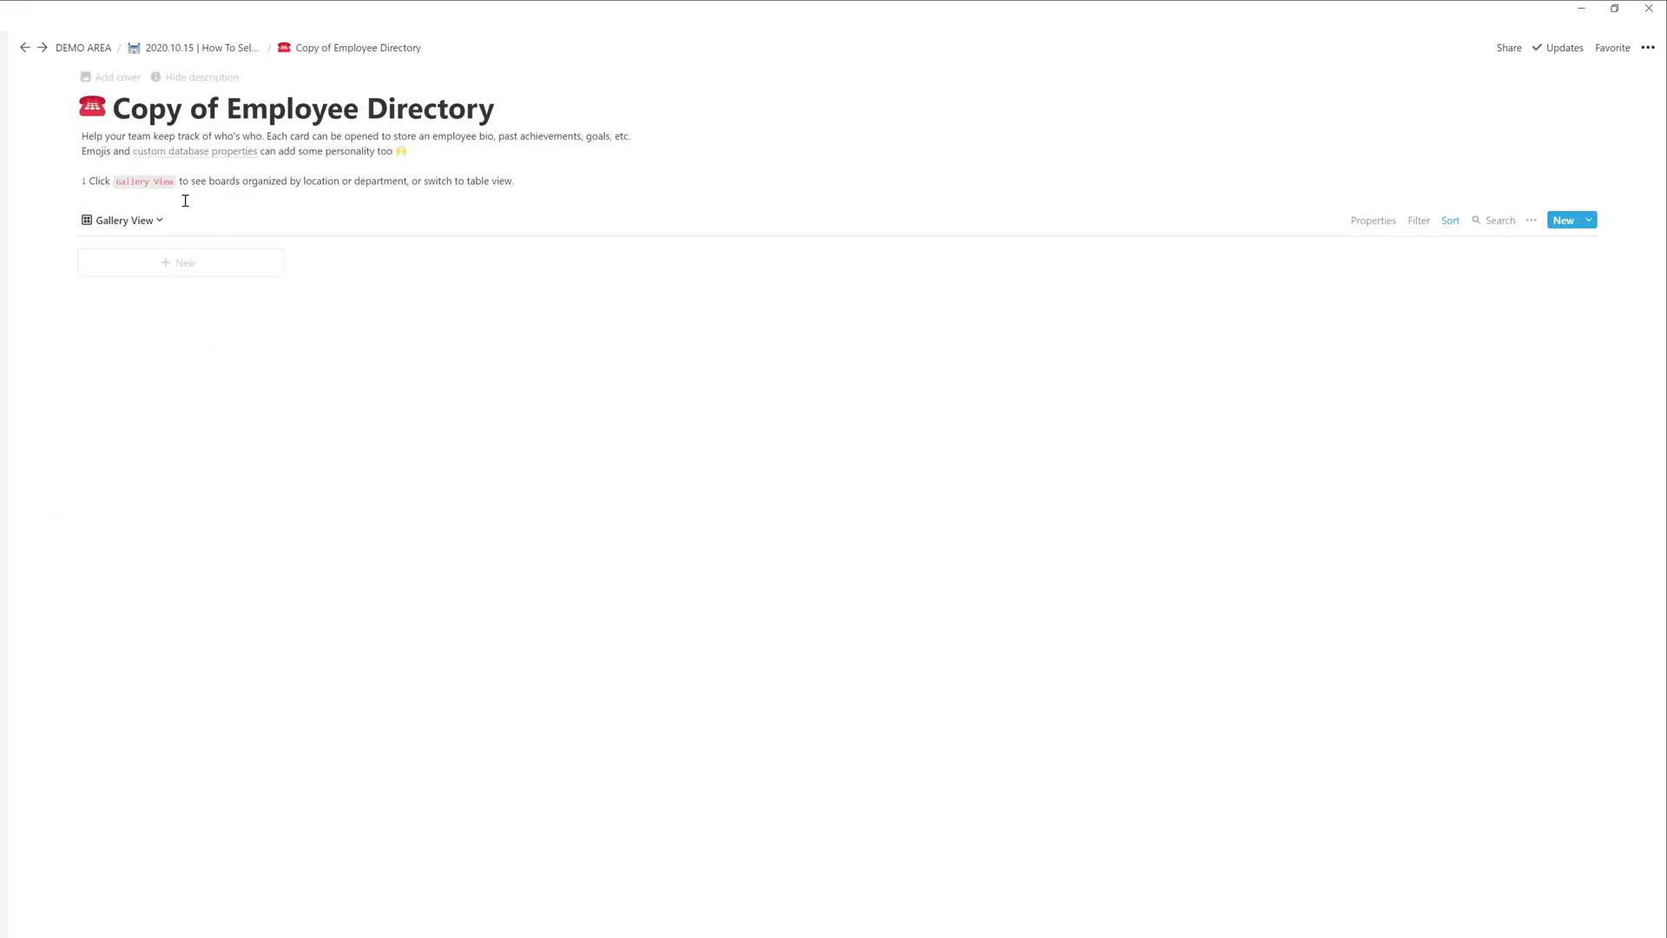
Add one blank Untitled card to the Copy of Employee Directory gallery and close it
left_click_drag(165, 440, 1394, 228)
left_click_drag(129, 110, 225, 105)
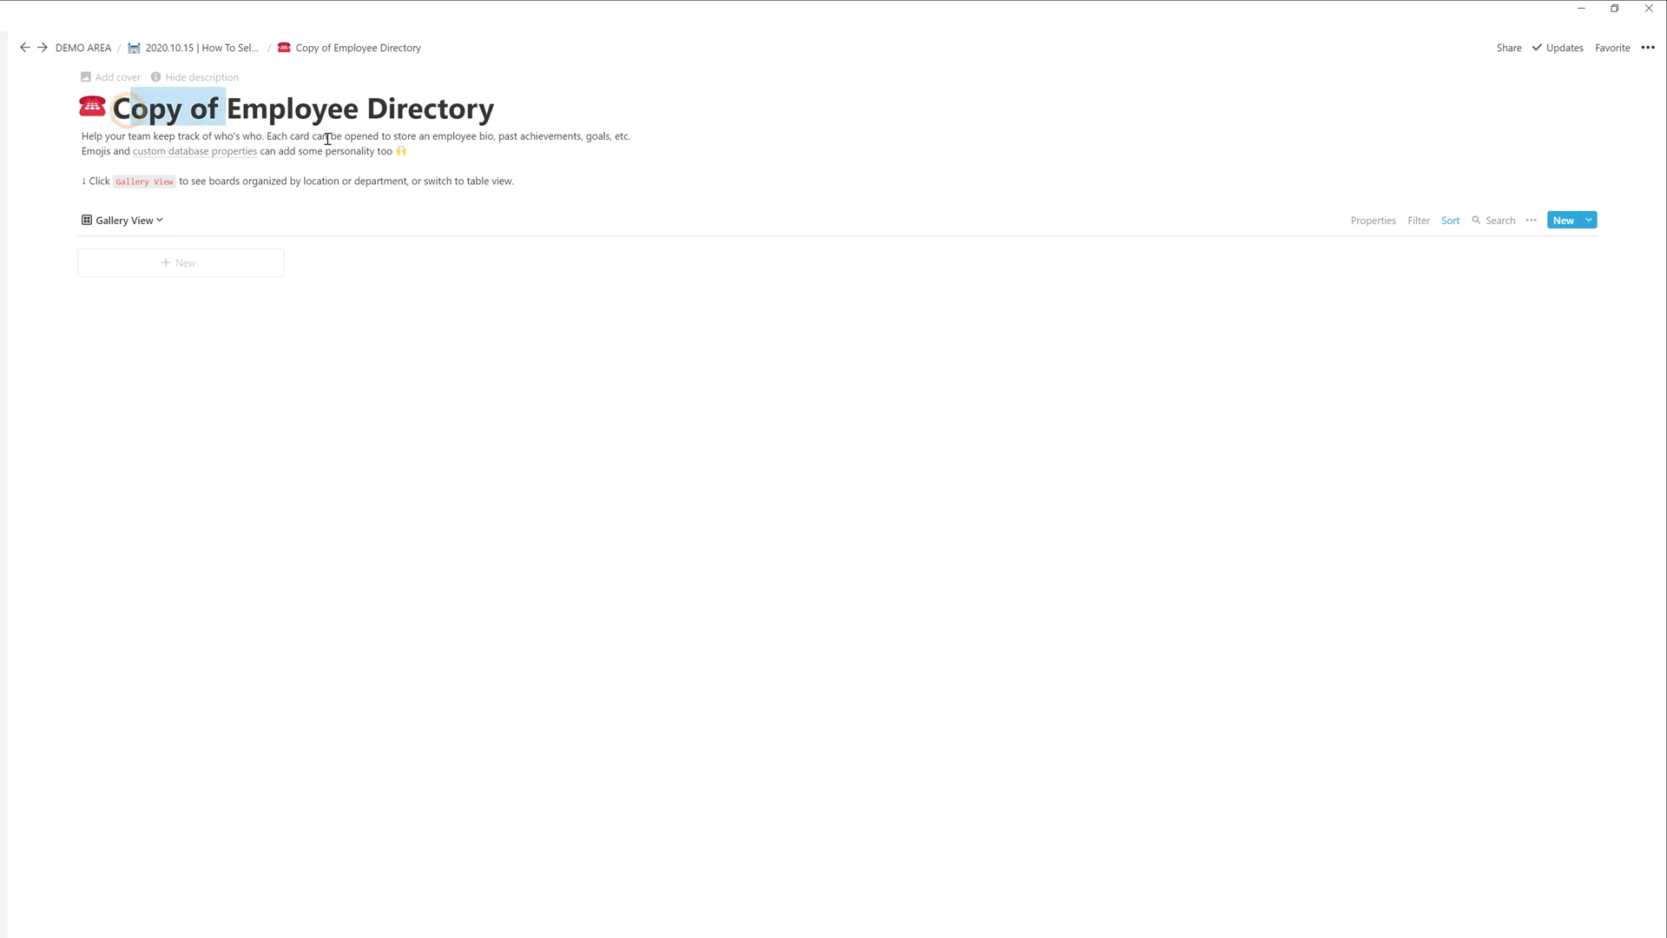
left_click(1372, 221)
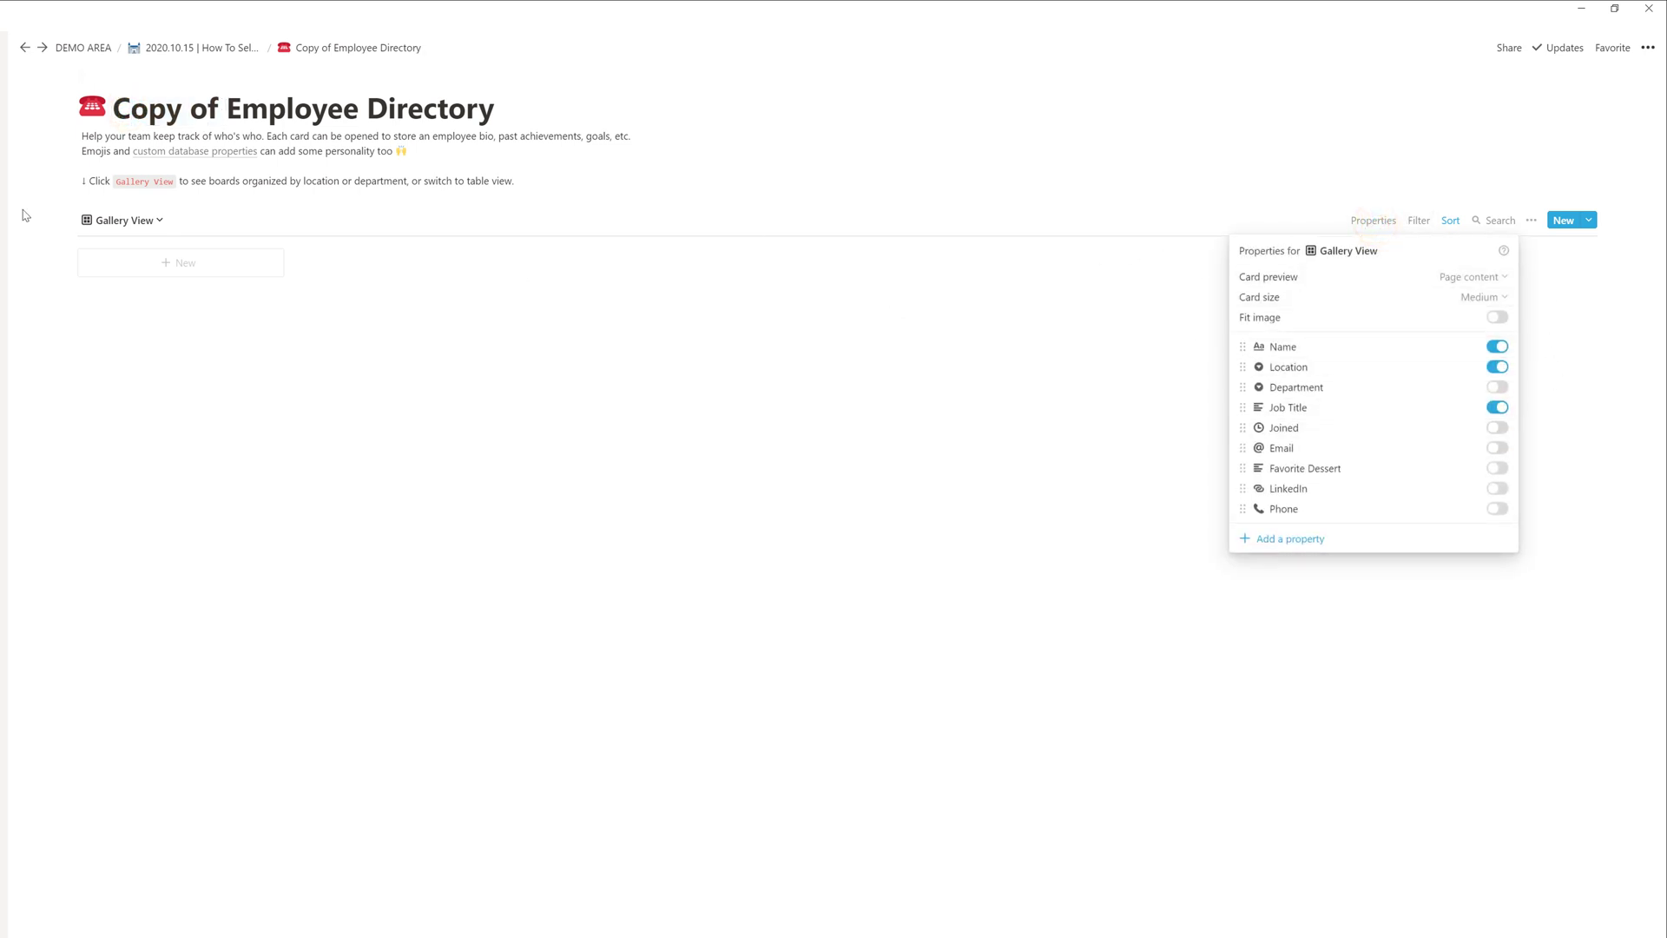
left_click(162, 252)
left_click(165, 260)
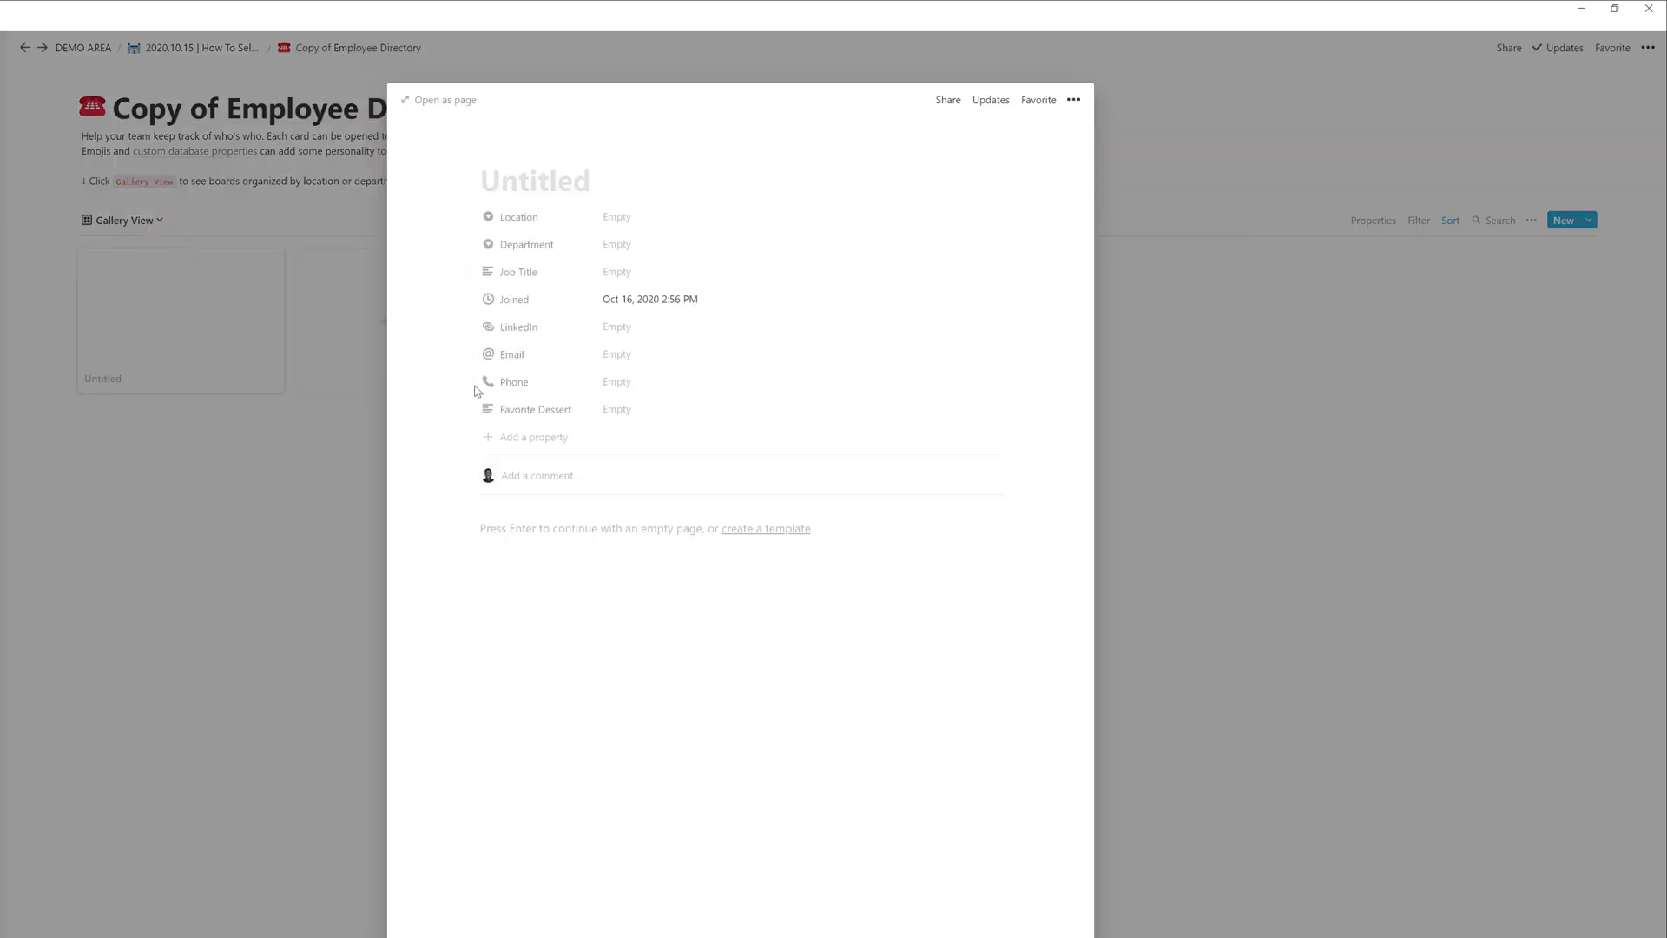
left_click_drag(260, 451, 468, 348)
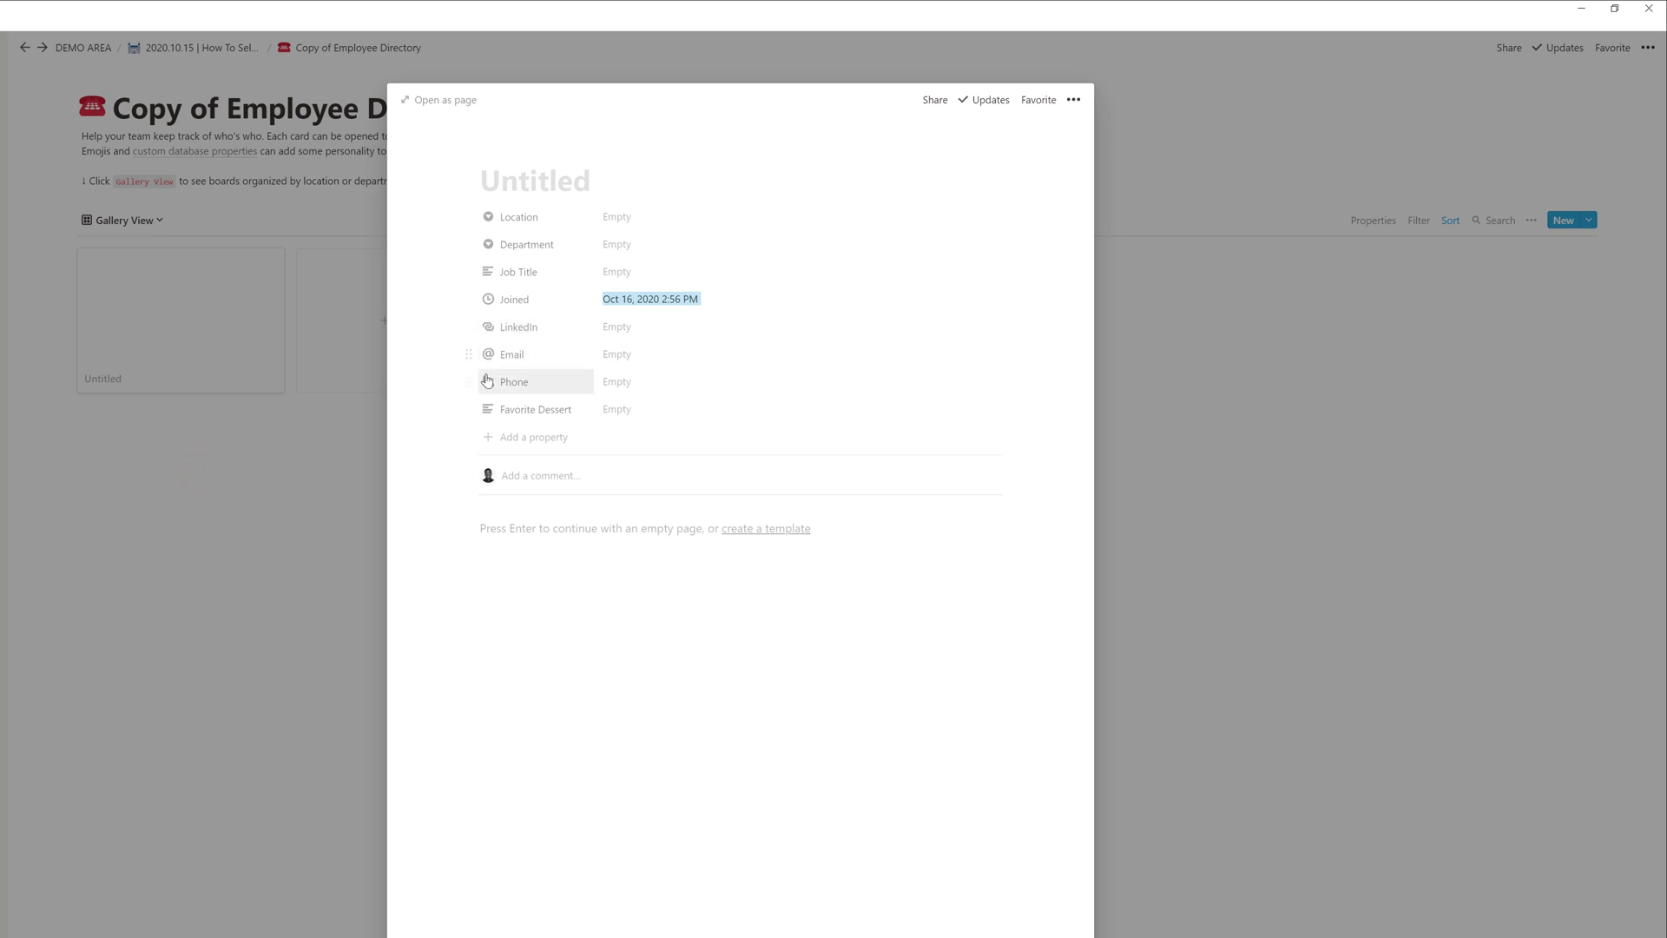
left_click(201, 504)
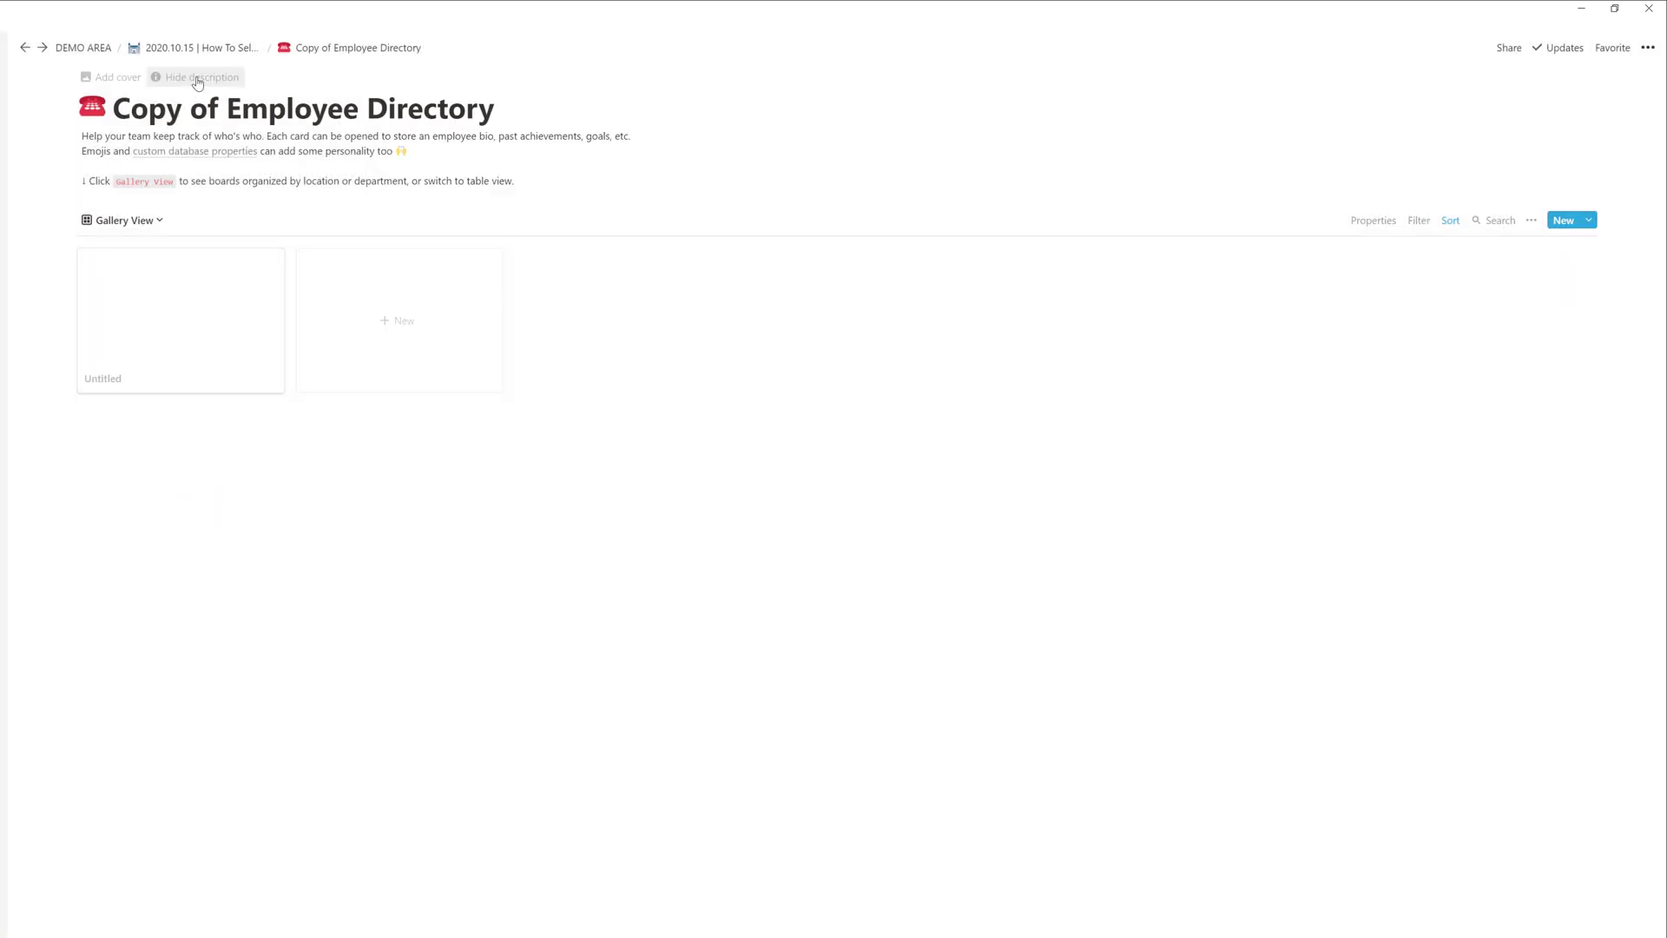
left_click(213, 46)
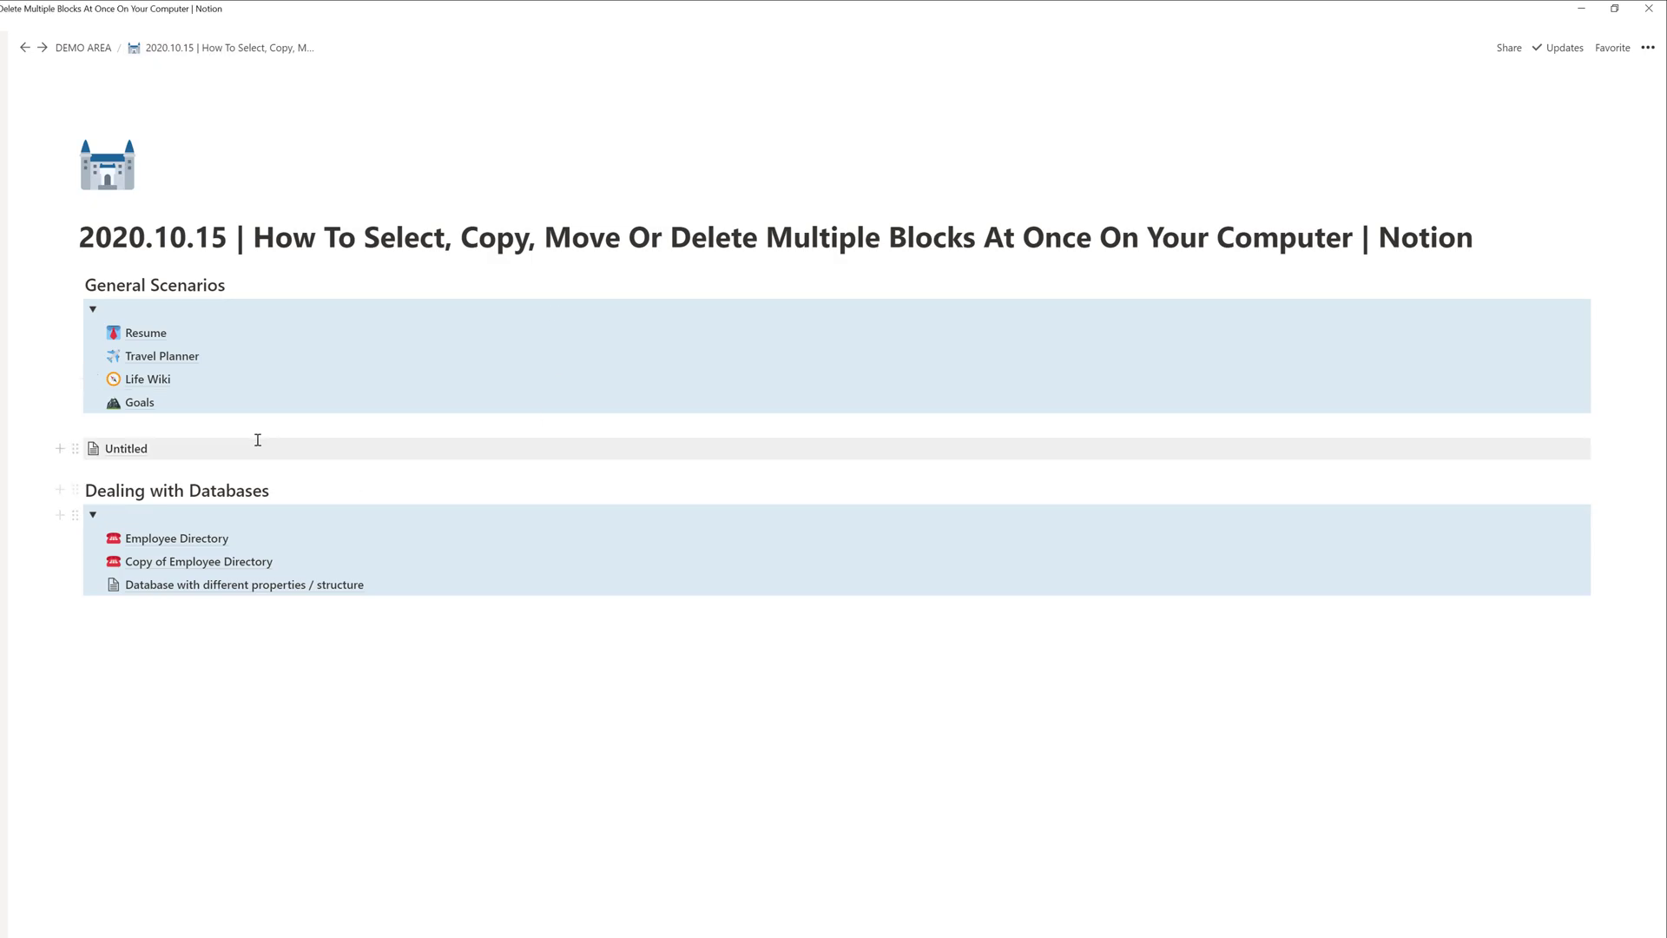
left_click(186, 539)
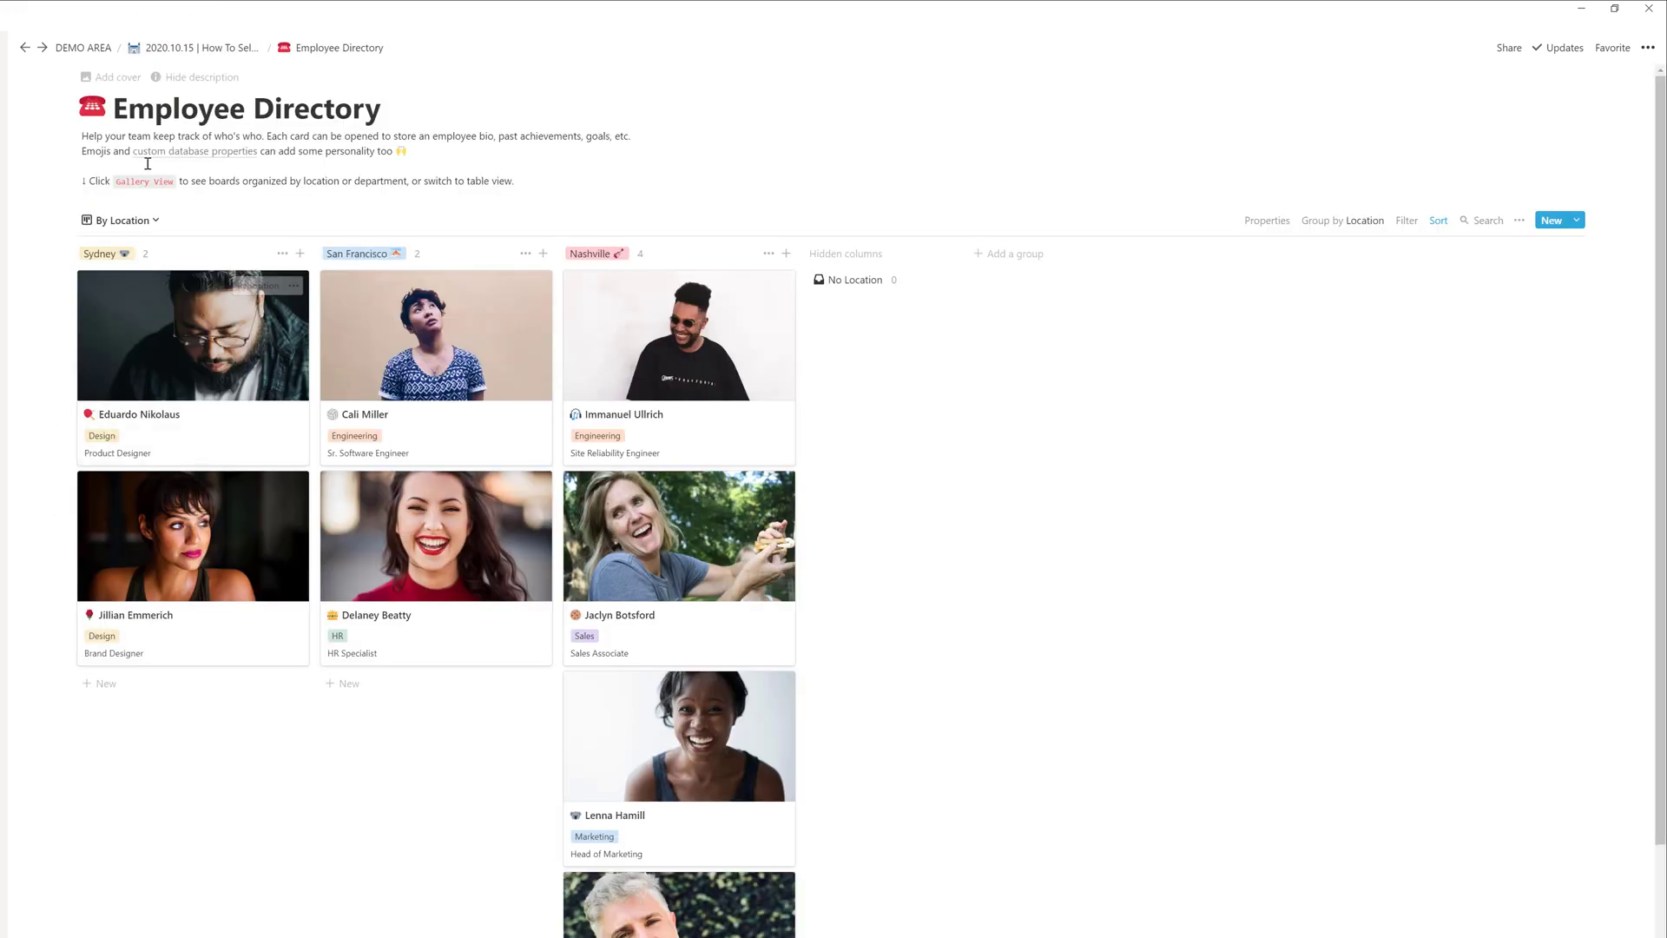
left_click(1267, 221)
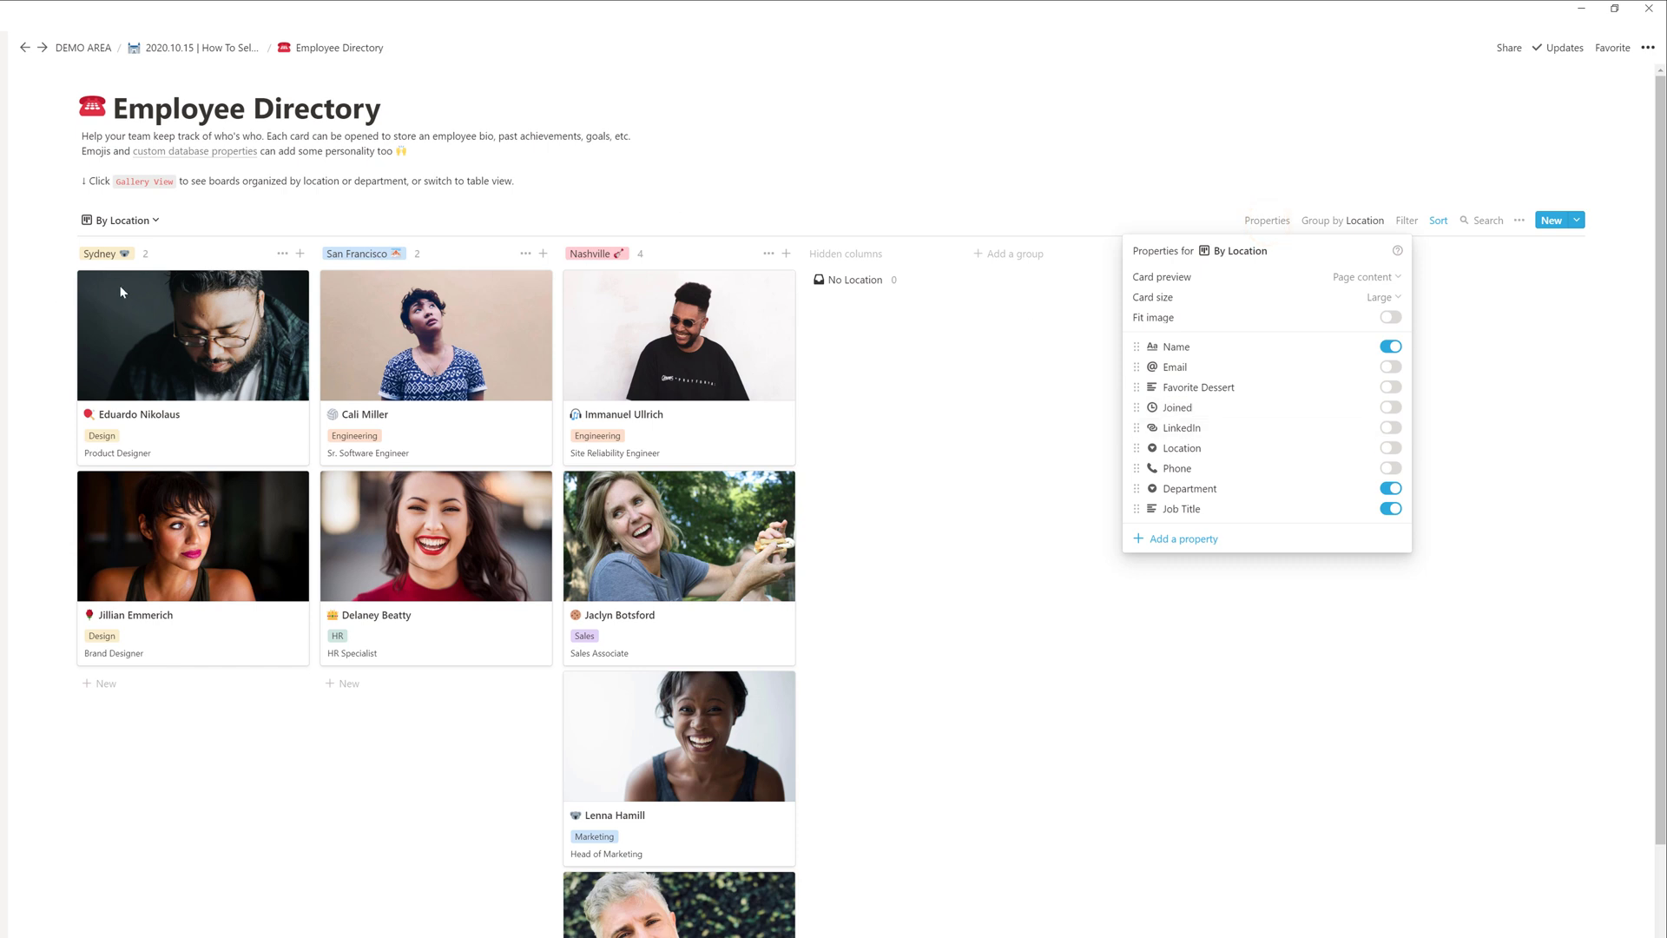
left_click(19, 330)
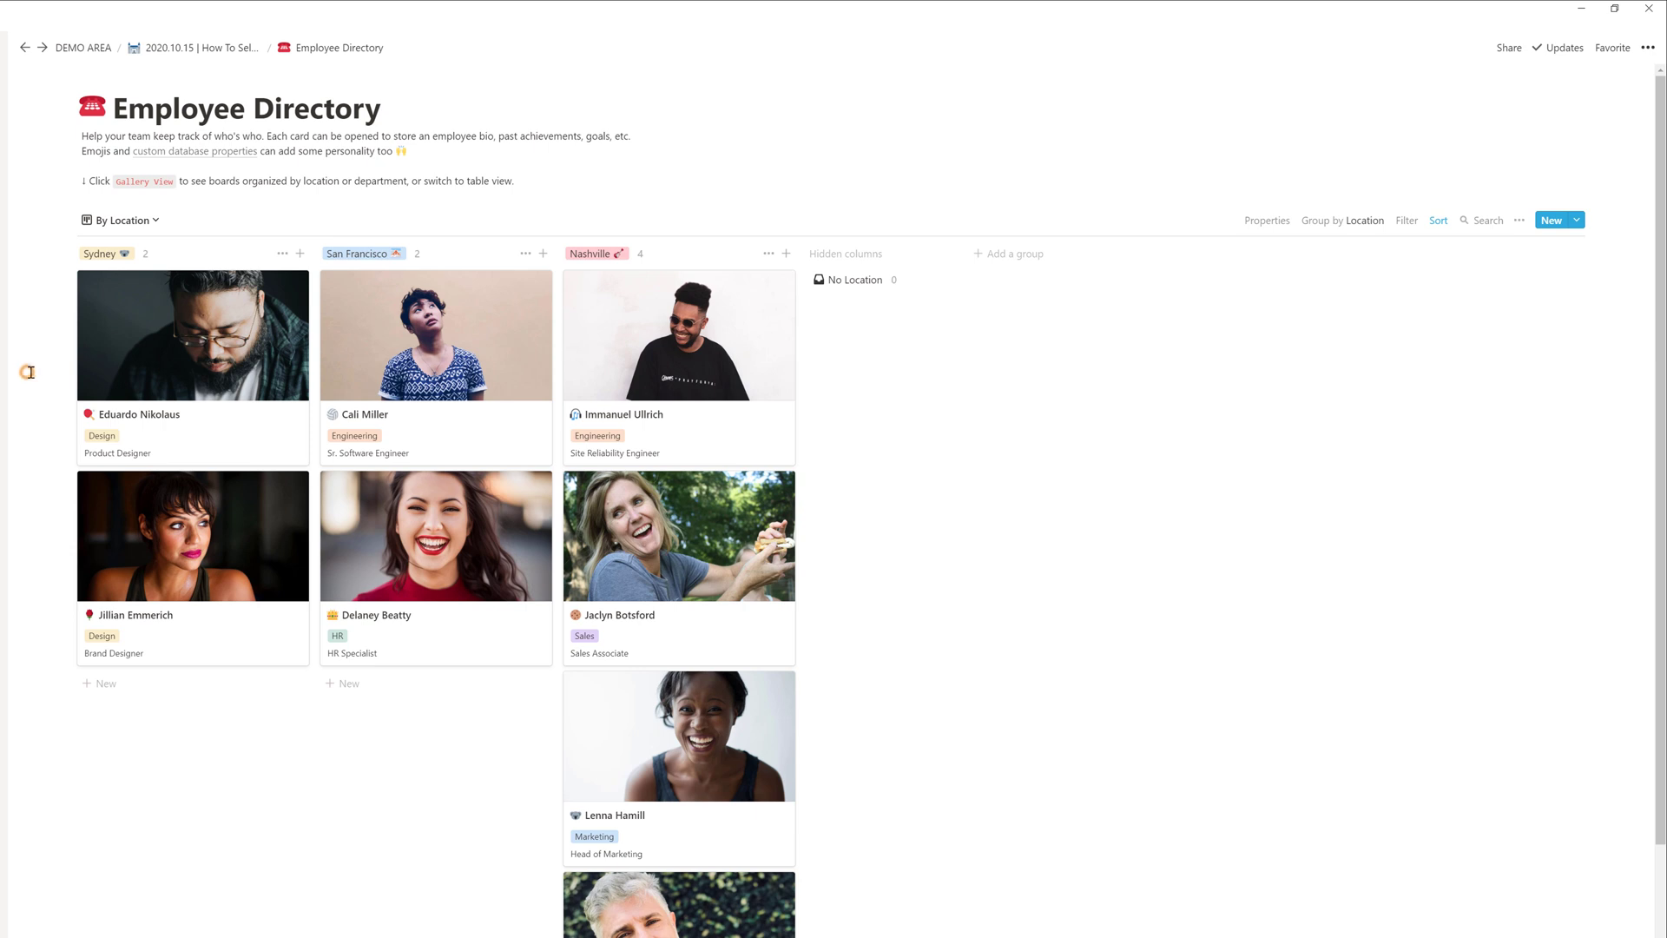
left_click_drag(27, 371, 712, 608)
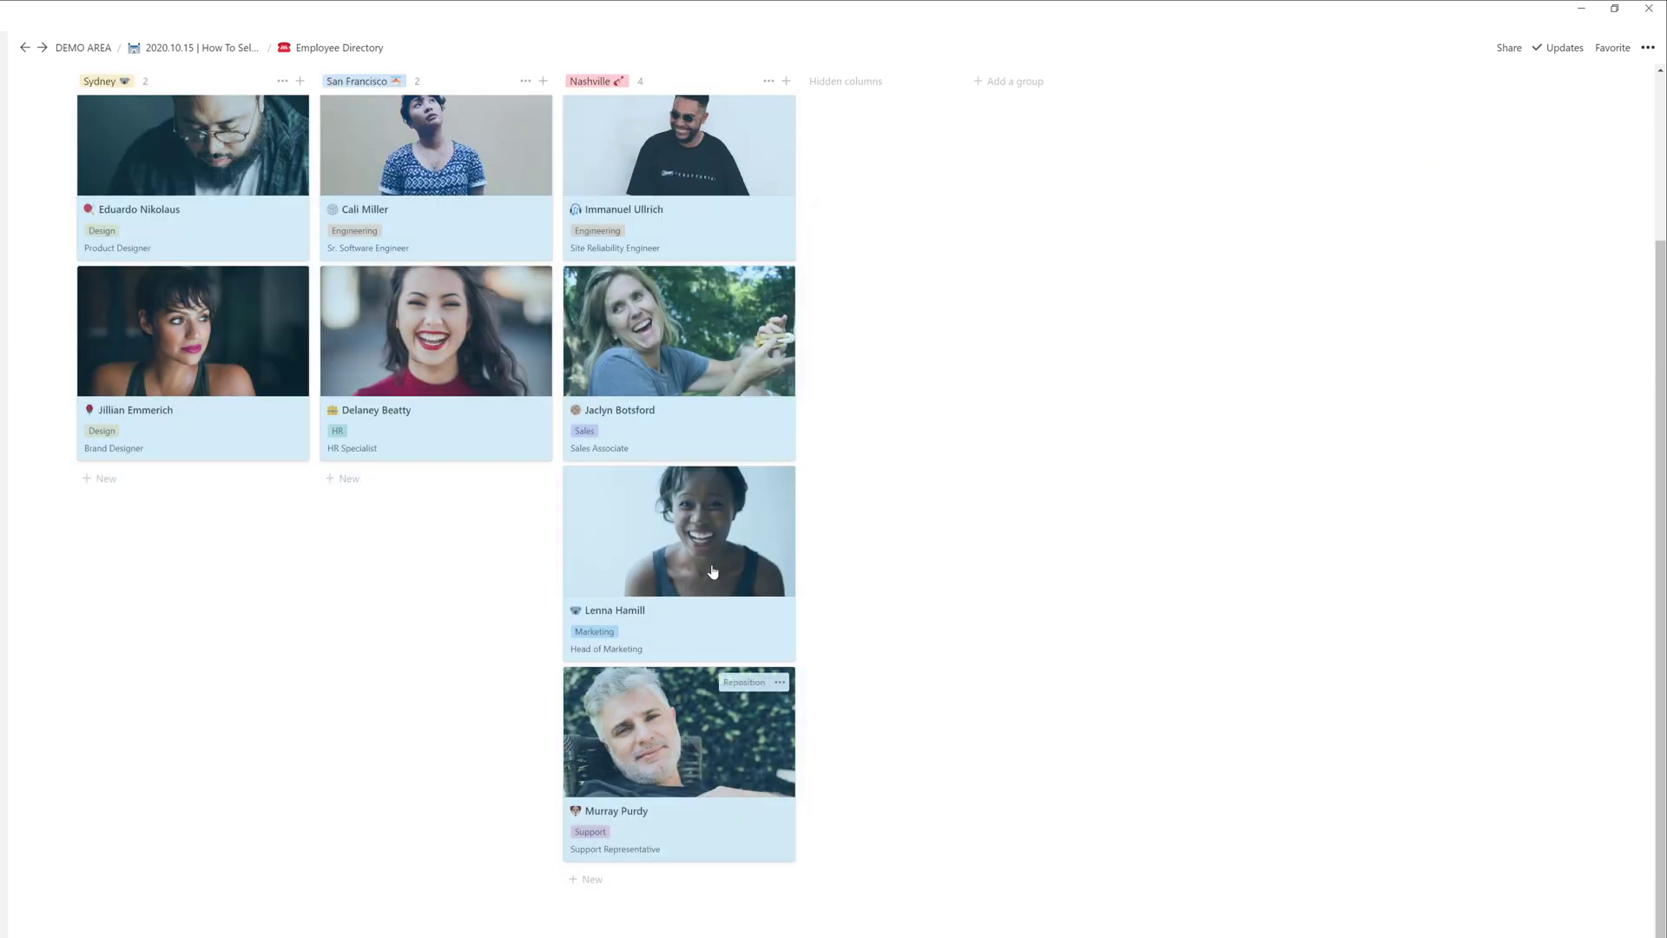
left_click(243, 49)
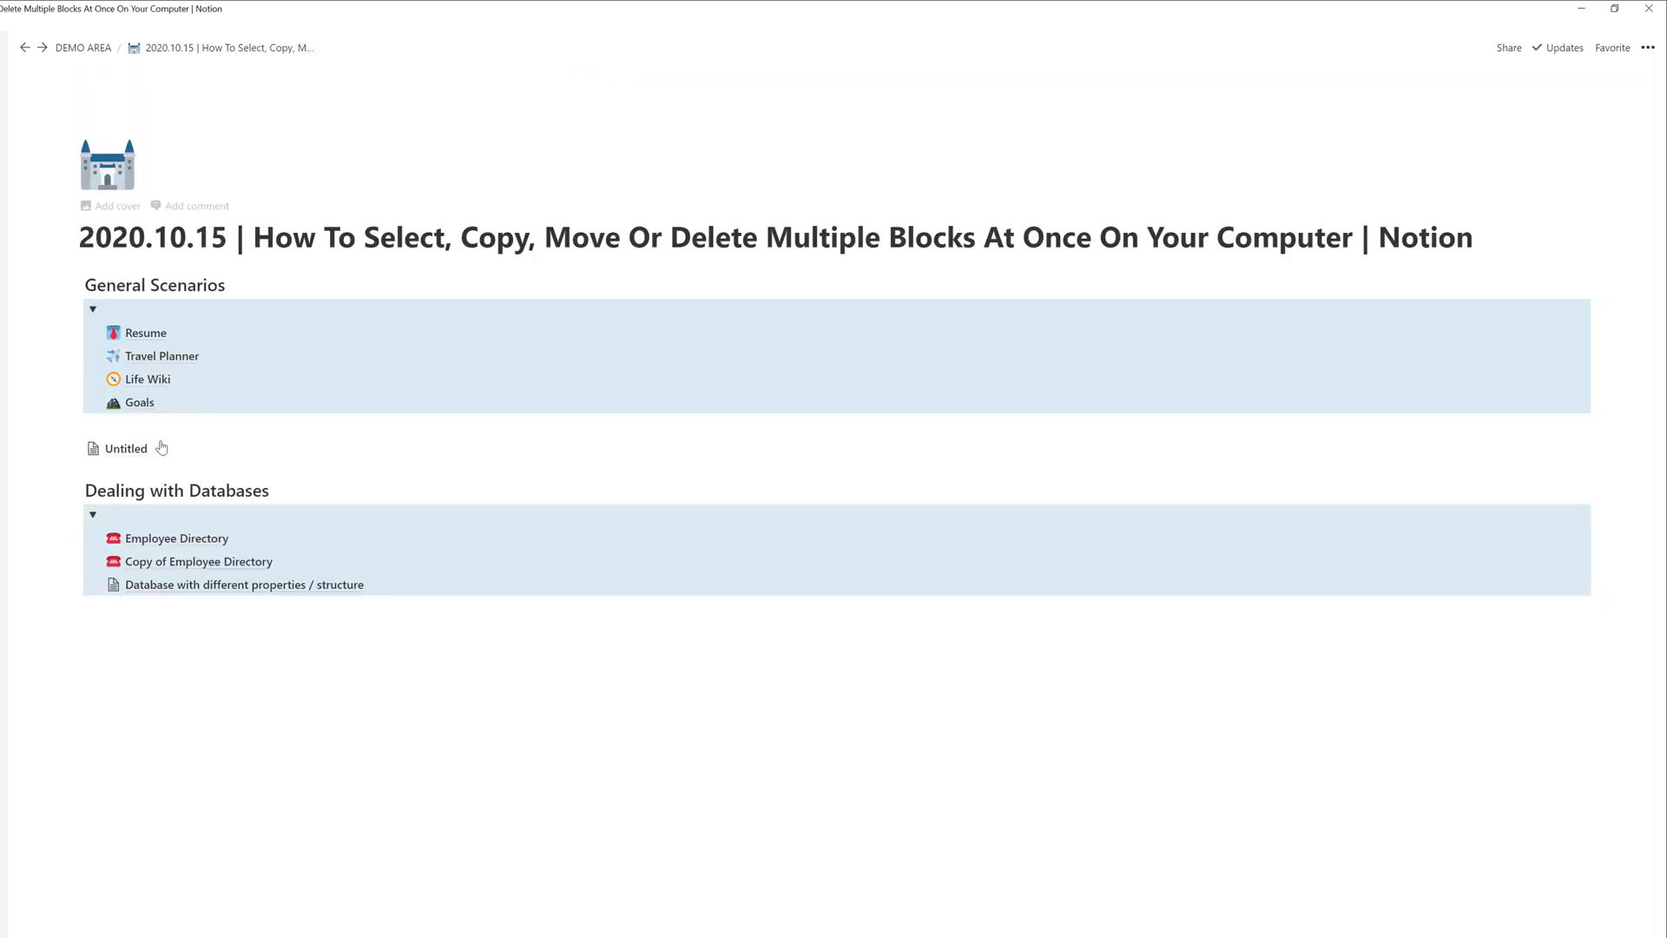
left_click(180, 589)
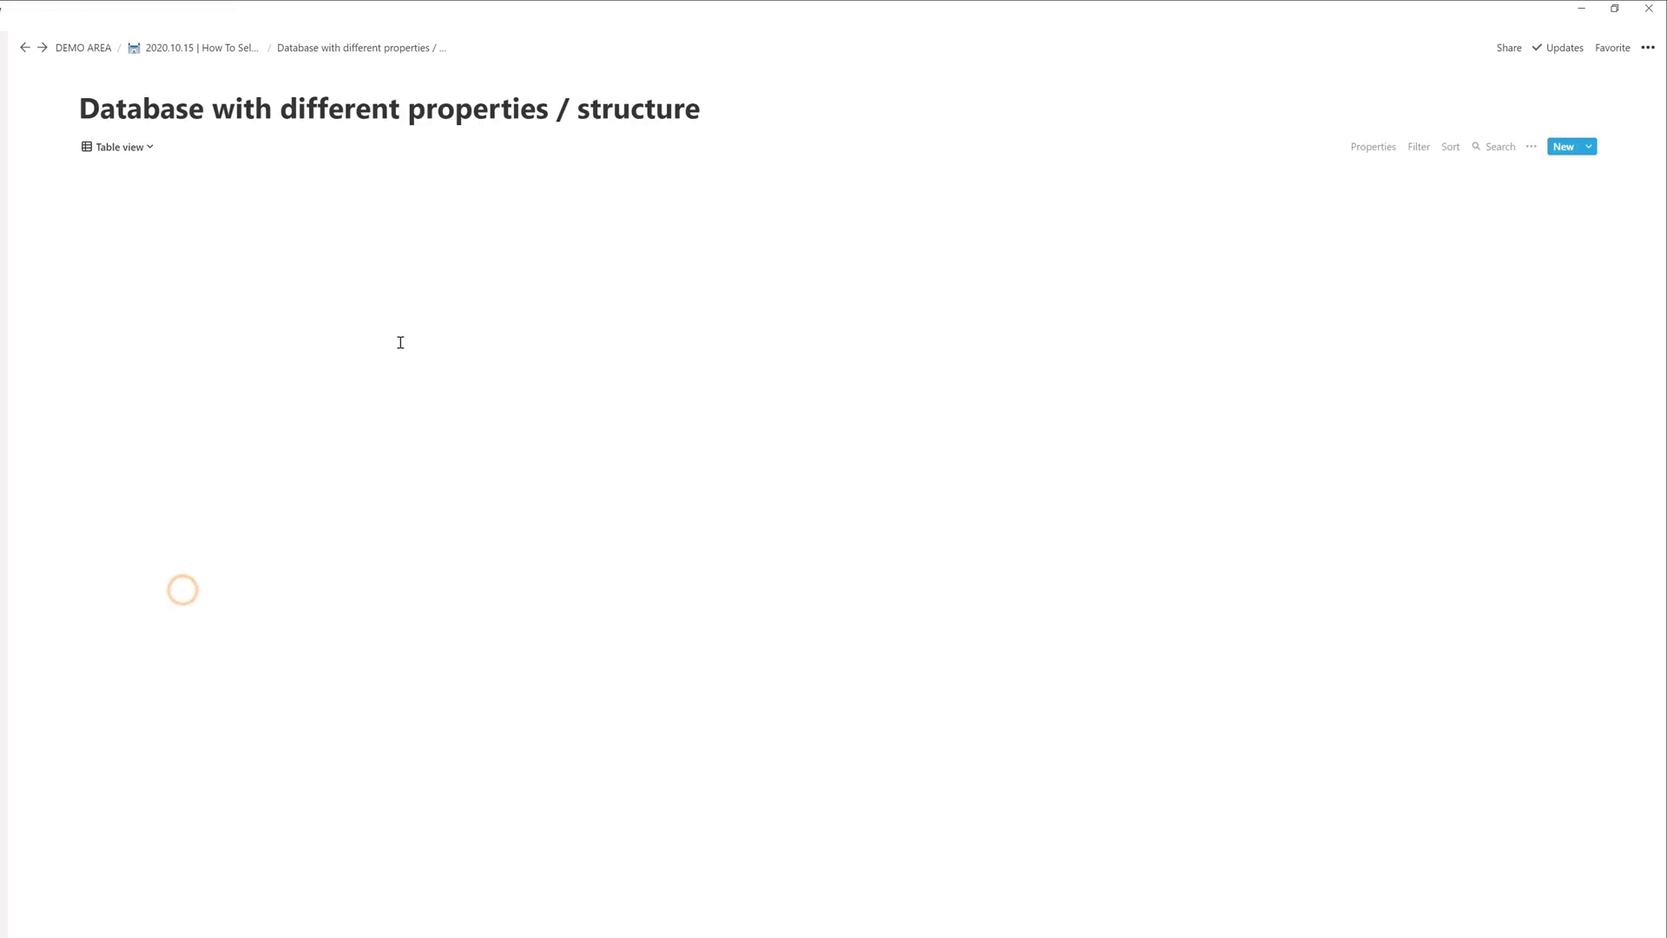
left_click_drag(178, 571, 169, 198)
key("Delete")
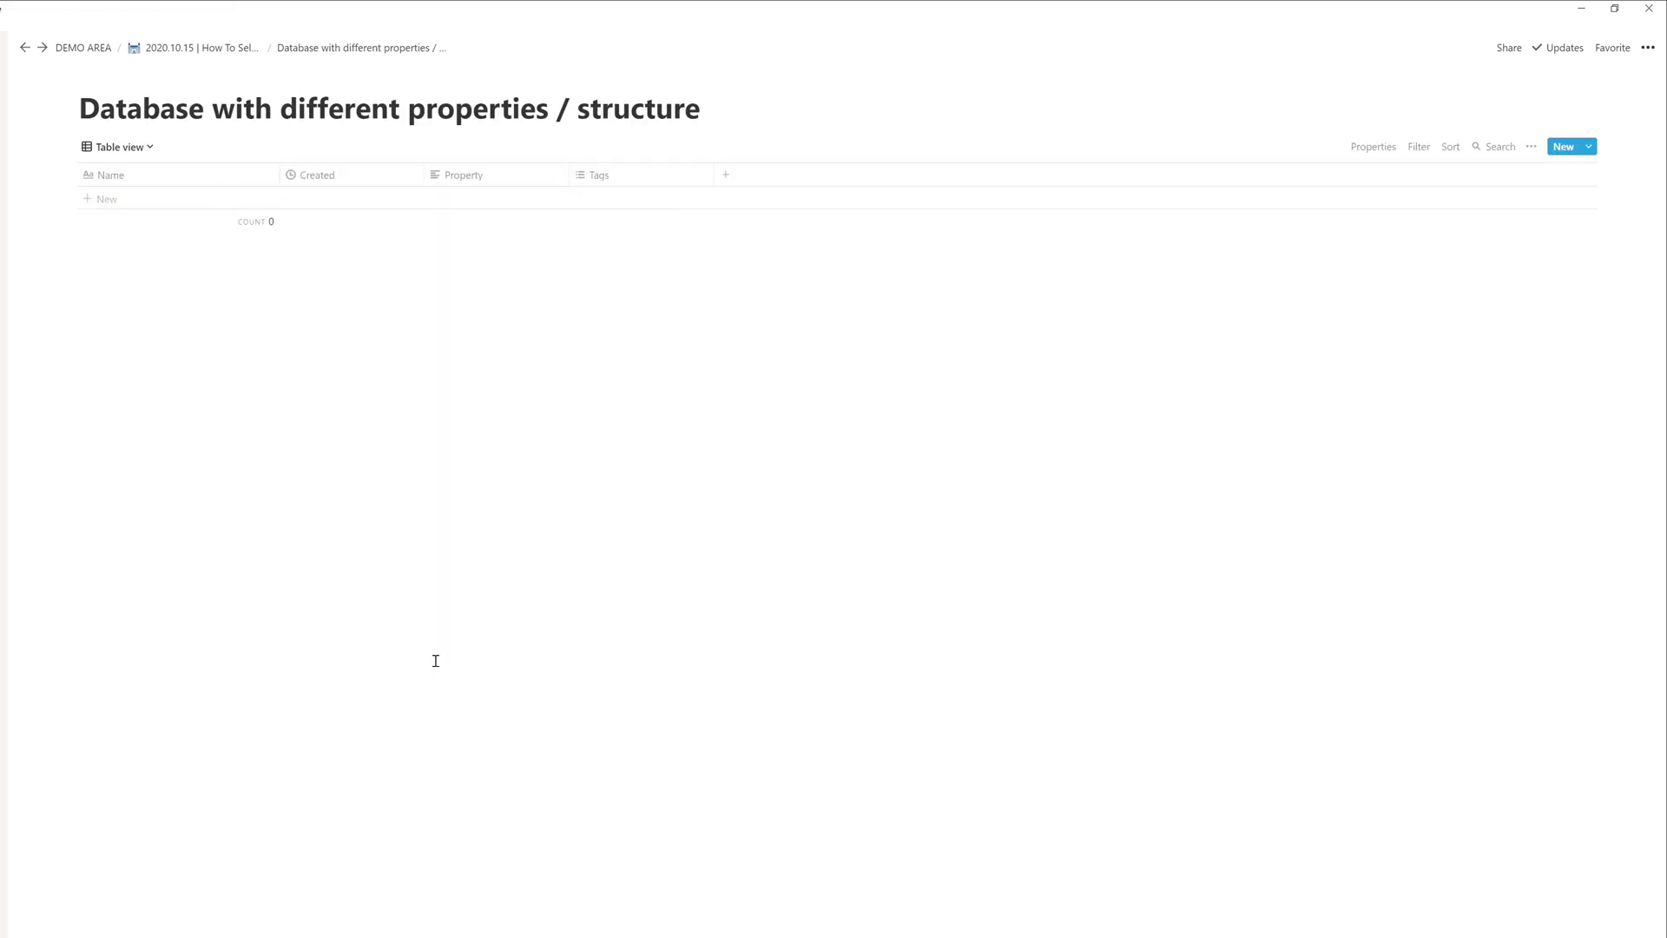
key("ctrl+z")
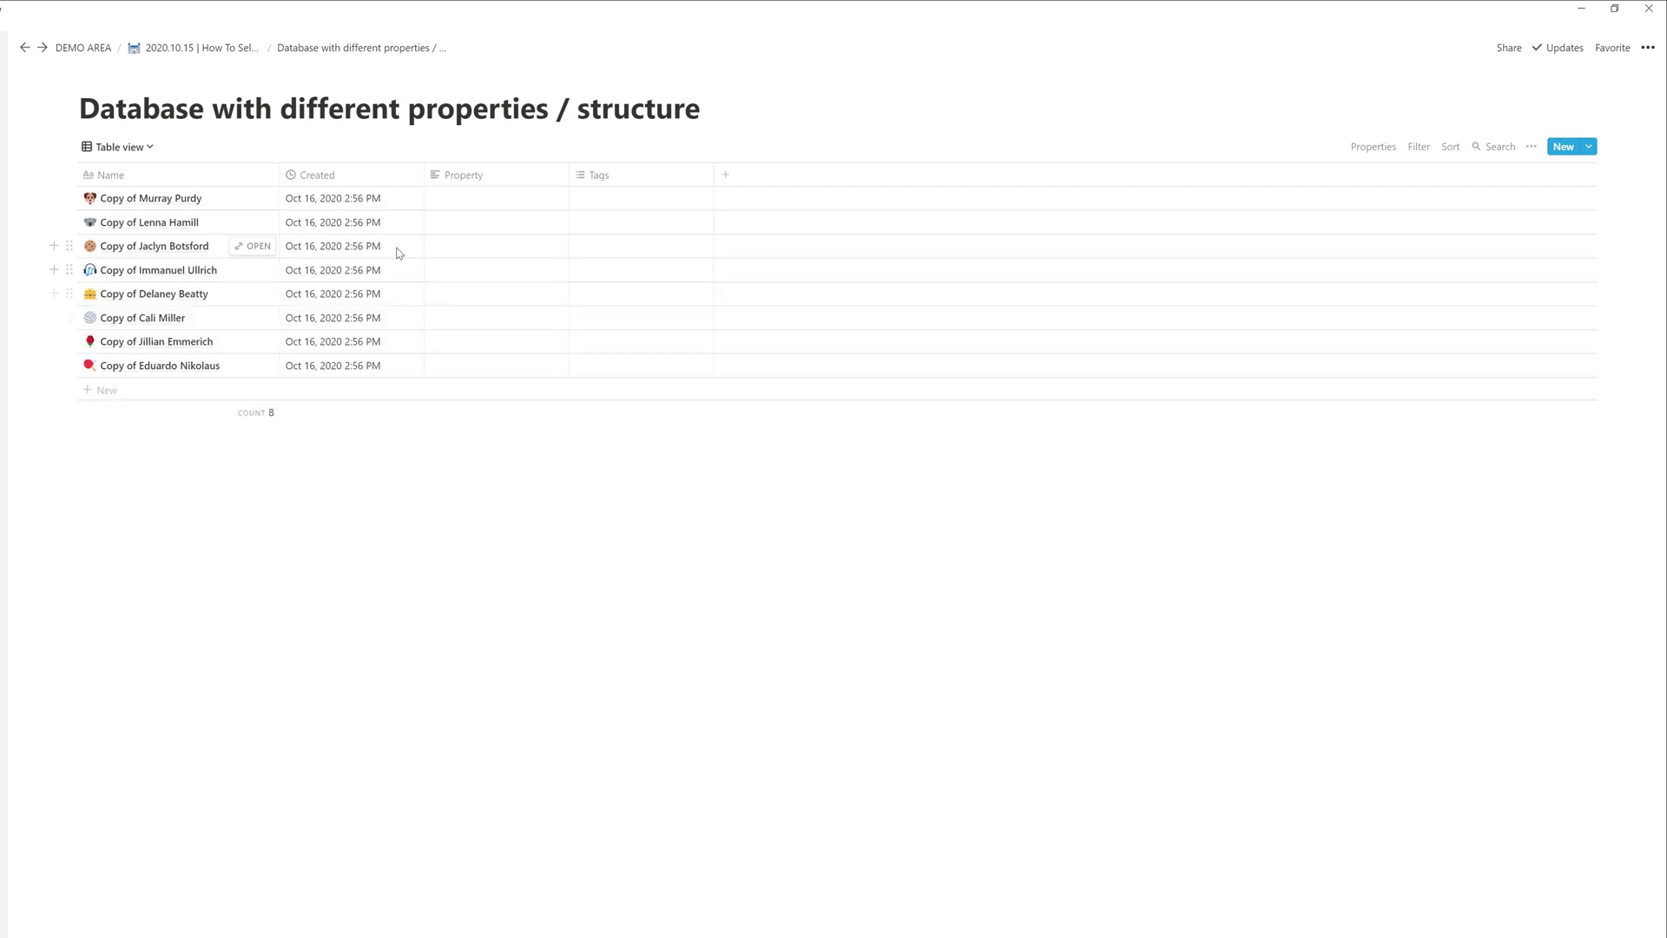
left_click_drag(140, 464, 189, 215)
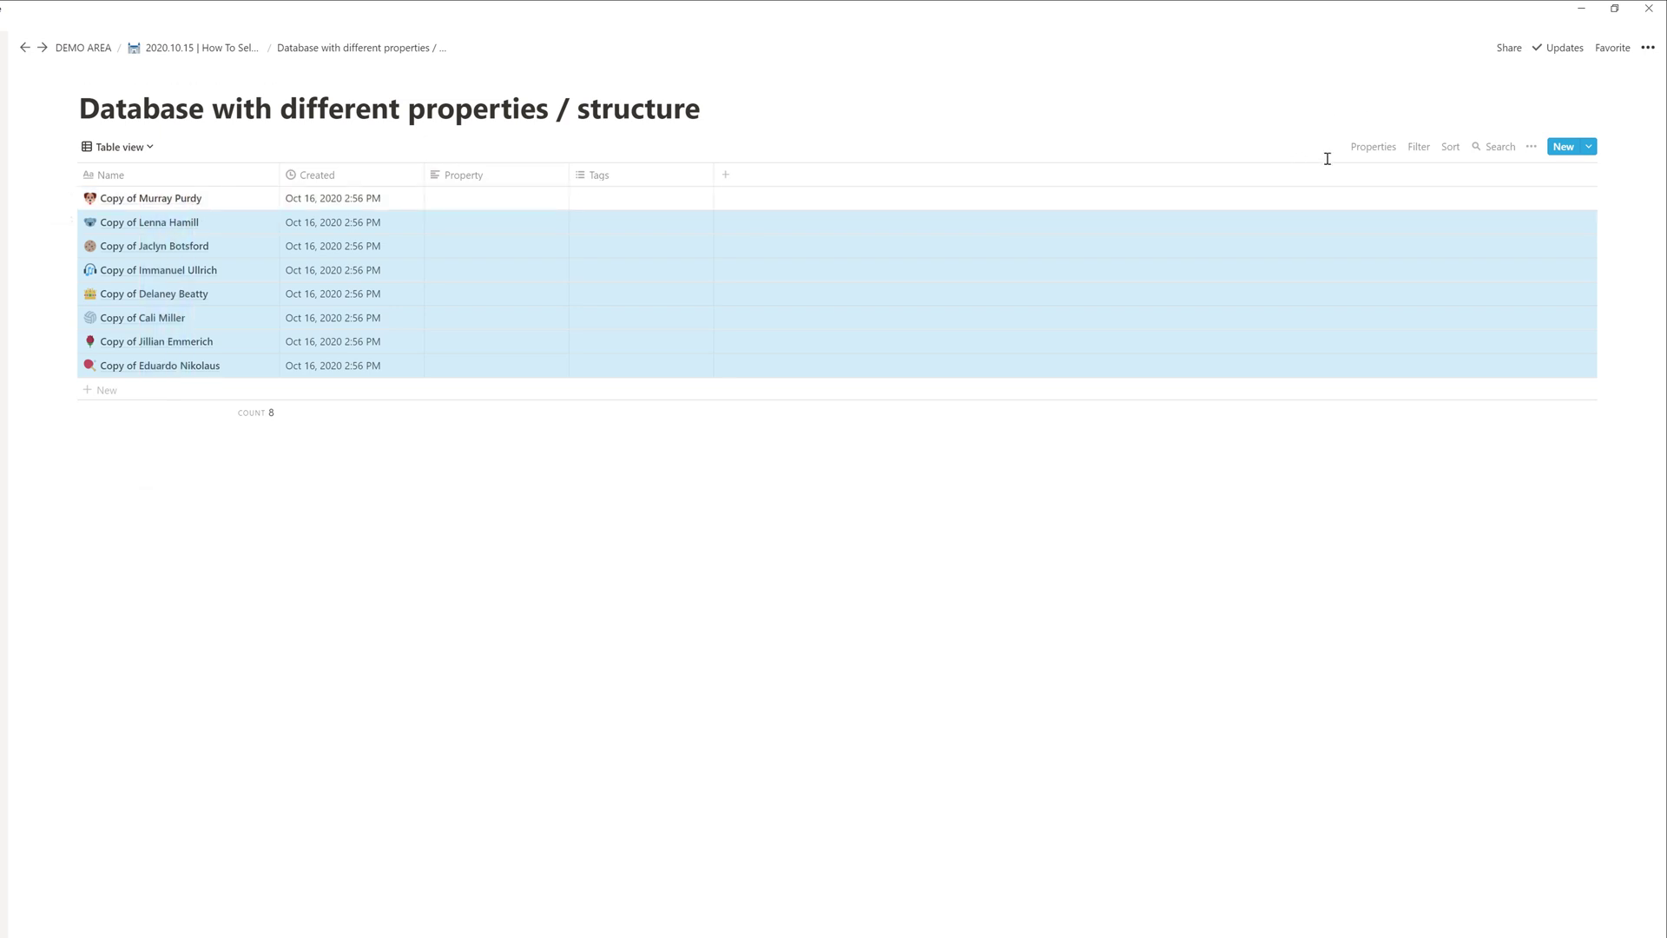
left_click(1371, 148)
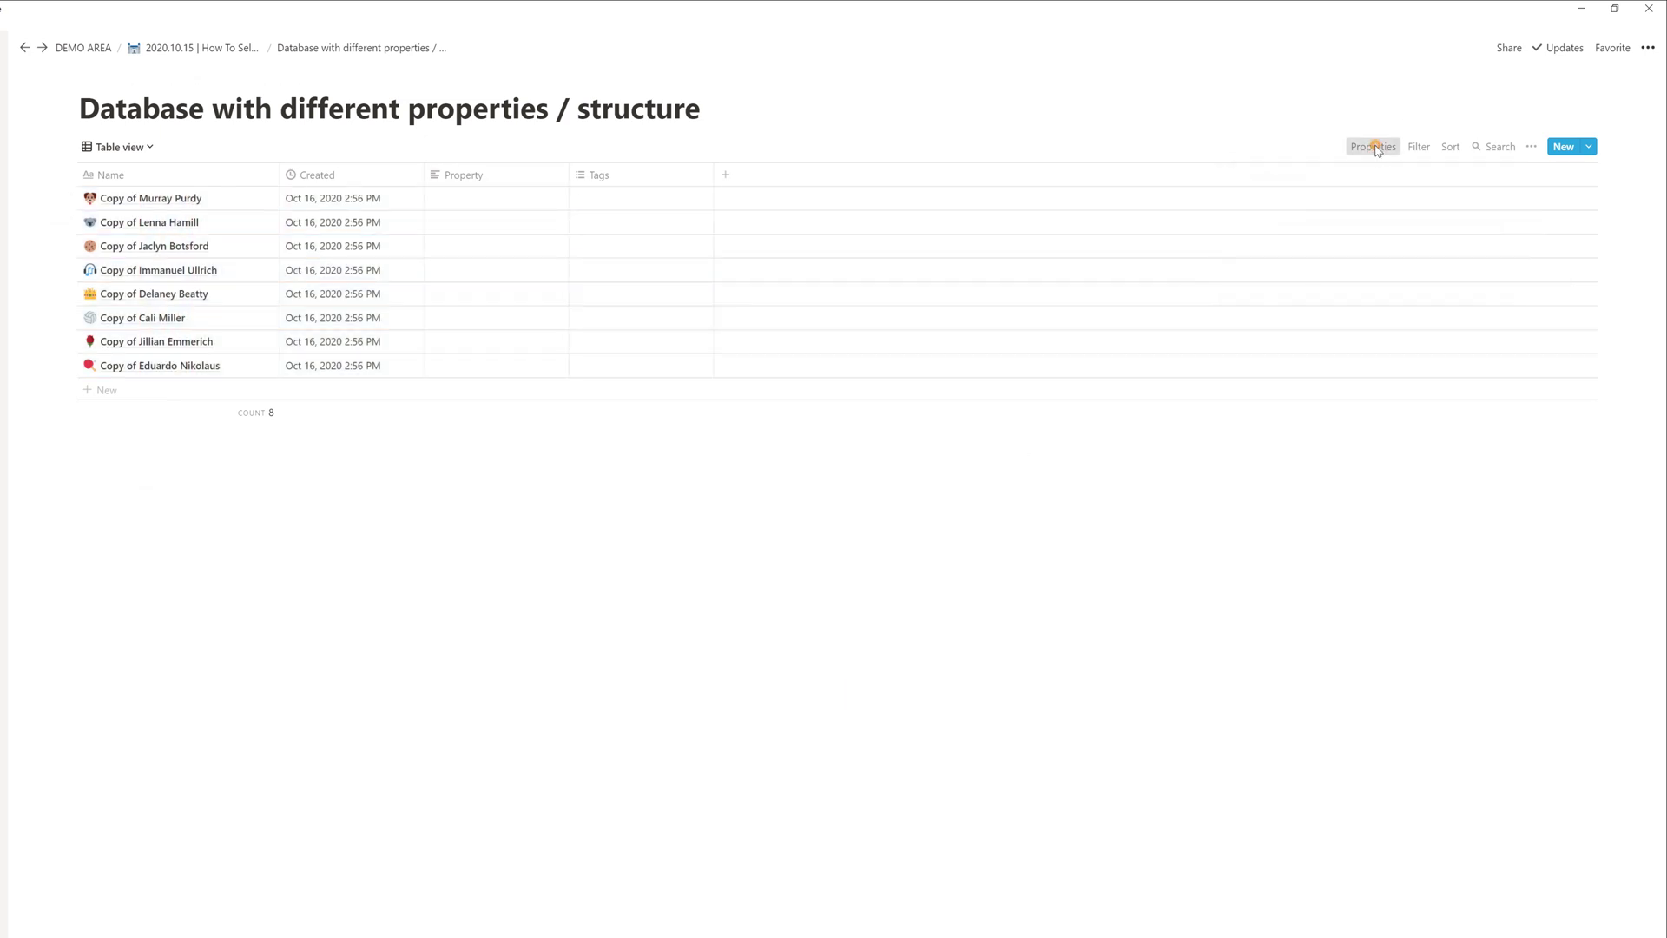
left_click(1373, 146)
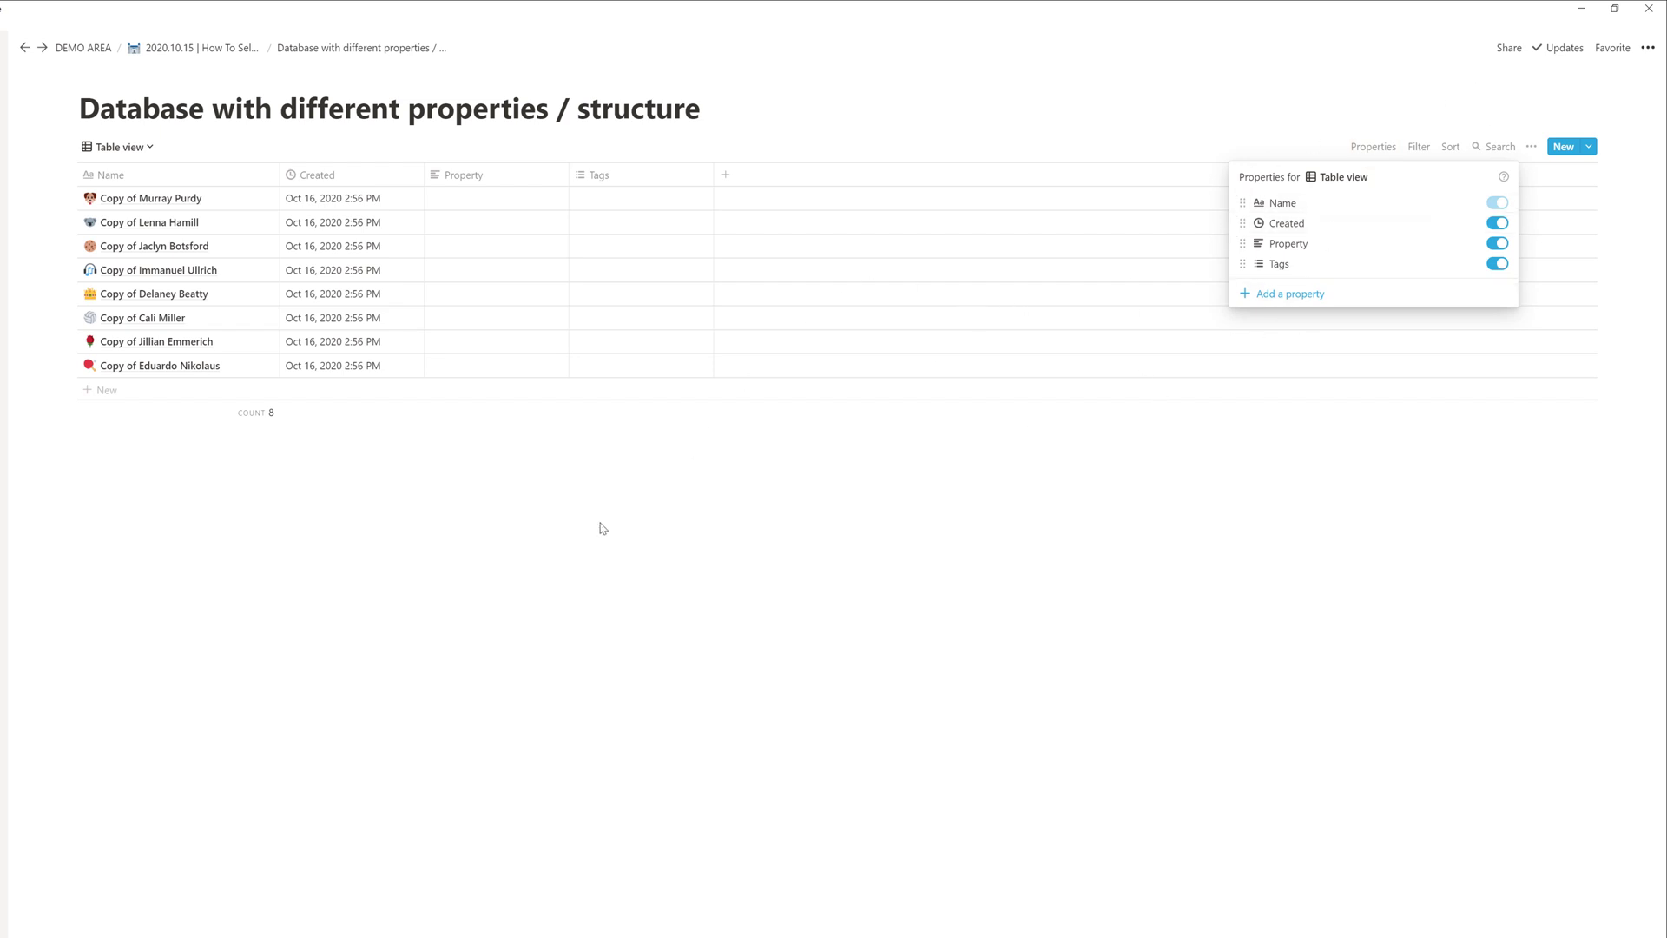
Return to Copy of Employee Directory and delete the Untitled card
left_click(202, 48)
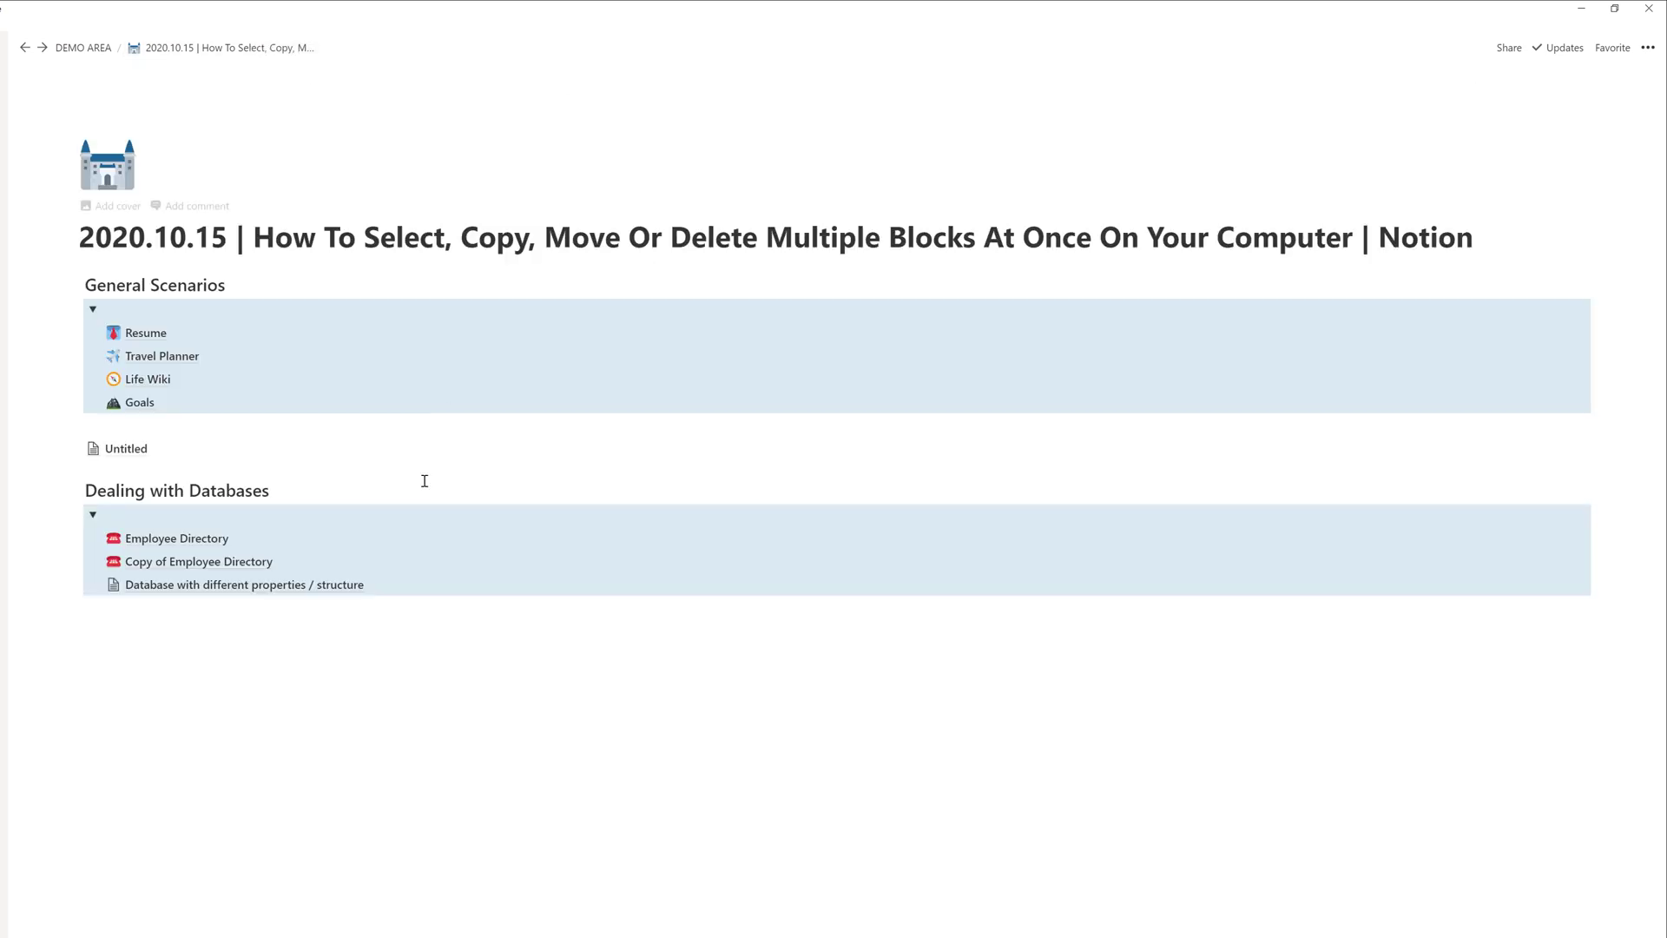
left_click(191, 563)
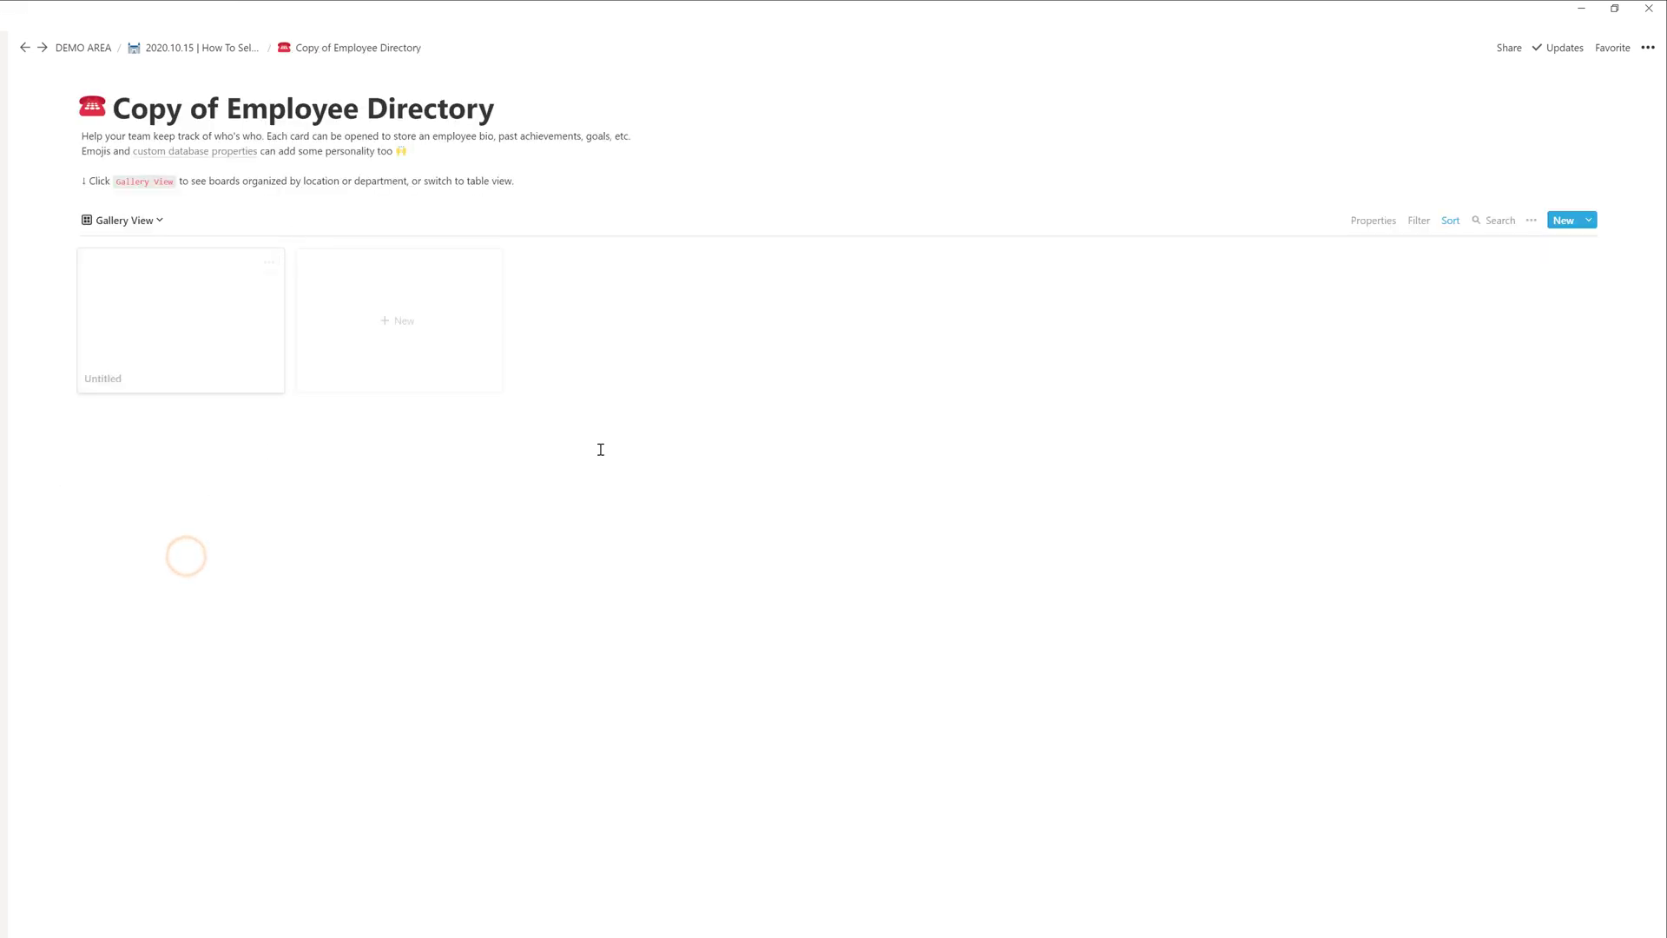
left_click_drag(681, 415, 116, 282)
key("Delete")
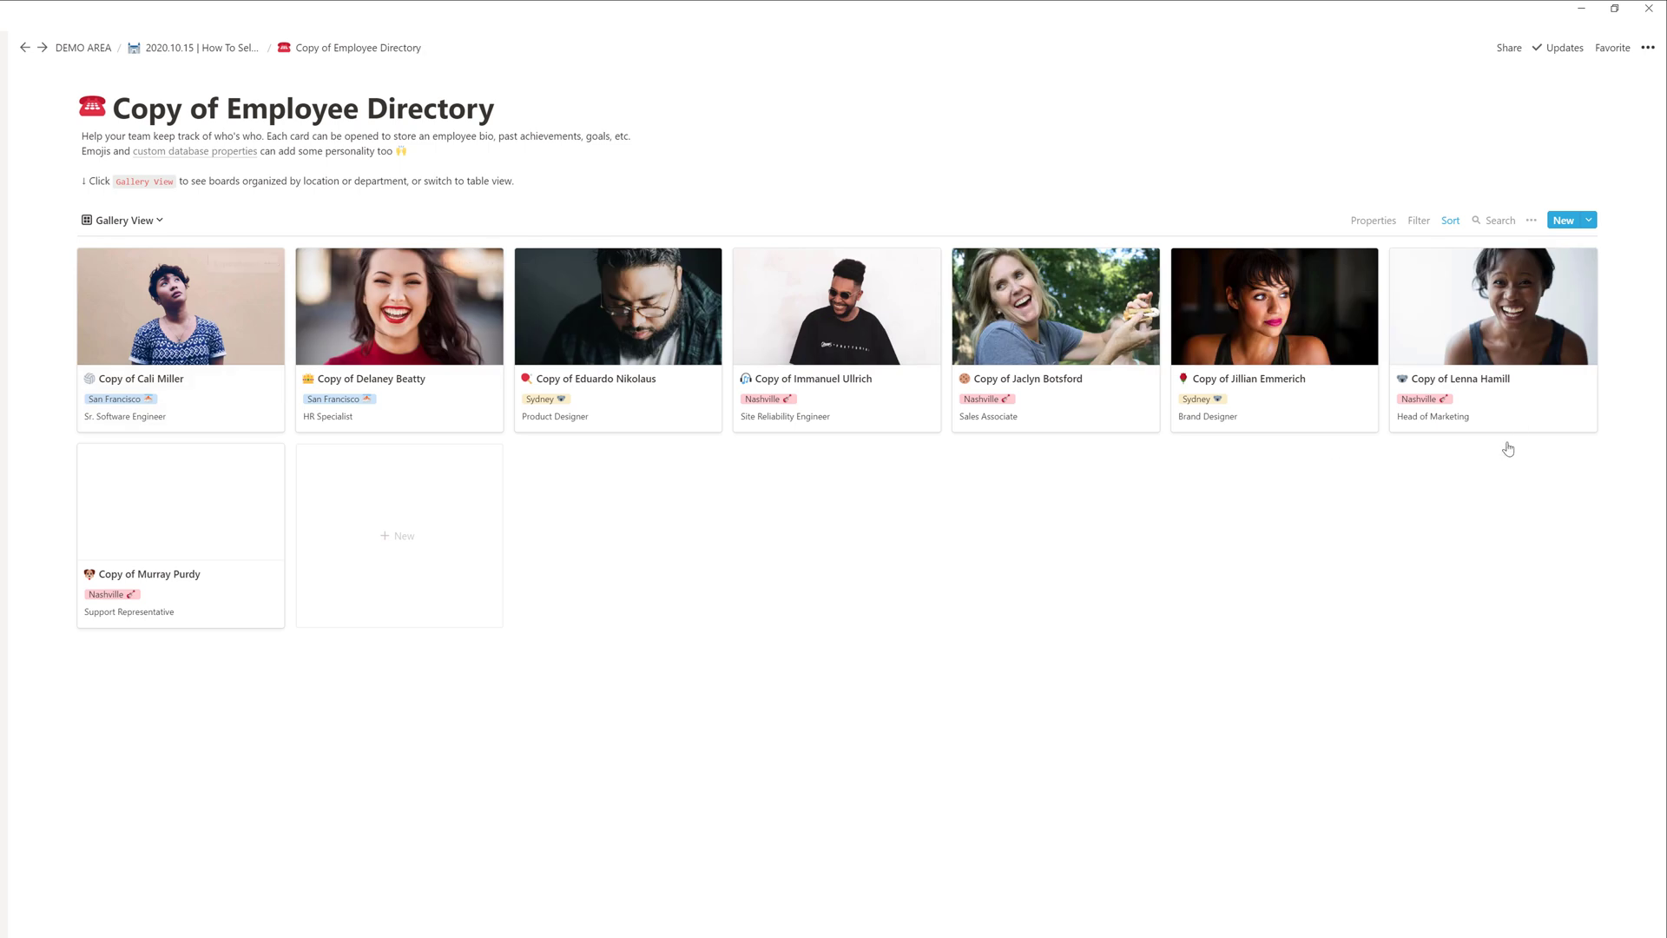
Select the eight pasted employee cards and switch the database to Table View
left_click_drag(1537, 584, 217, 276)
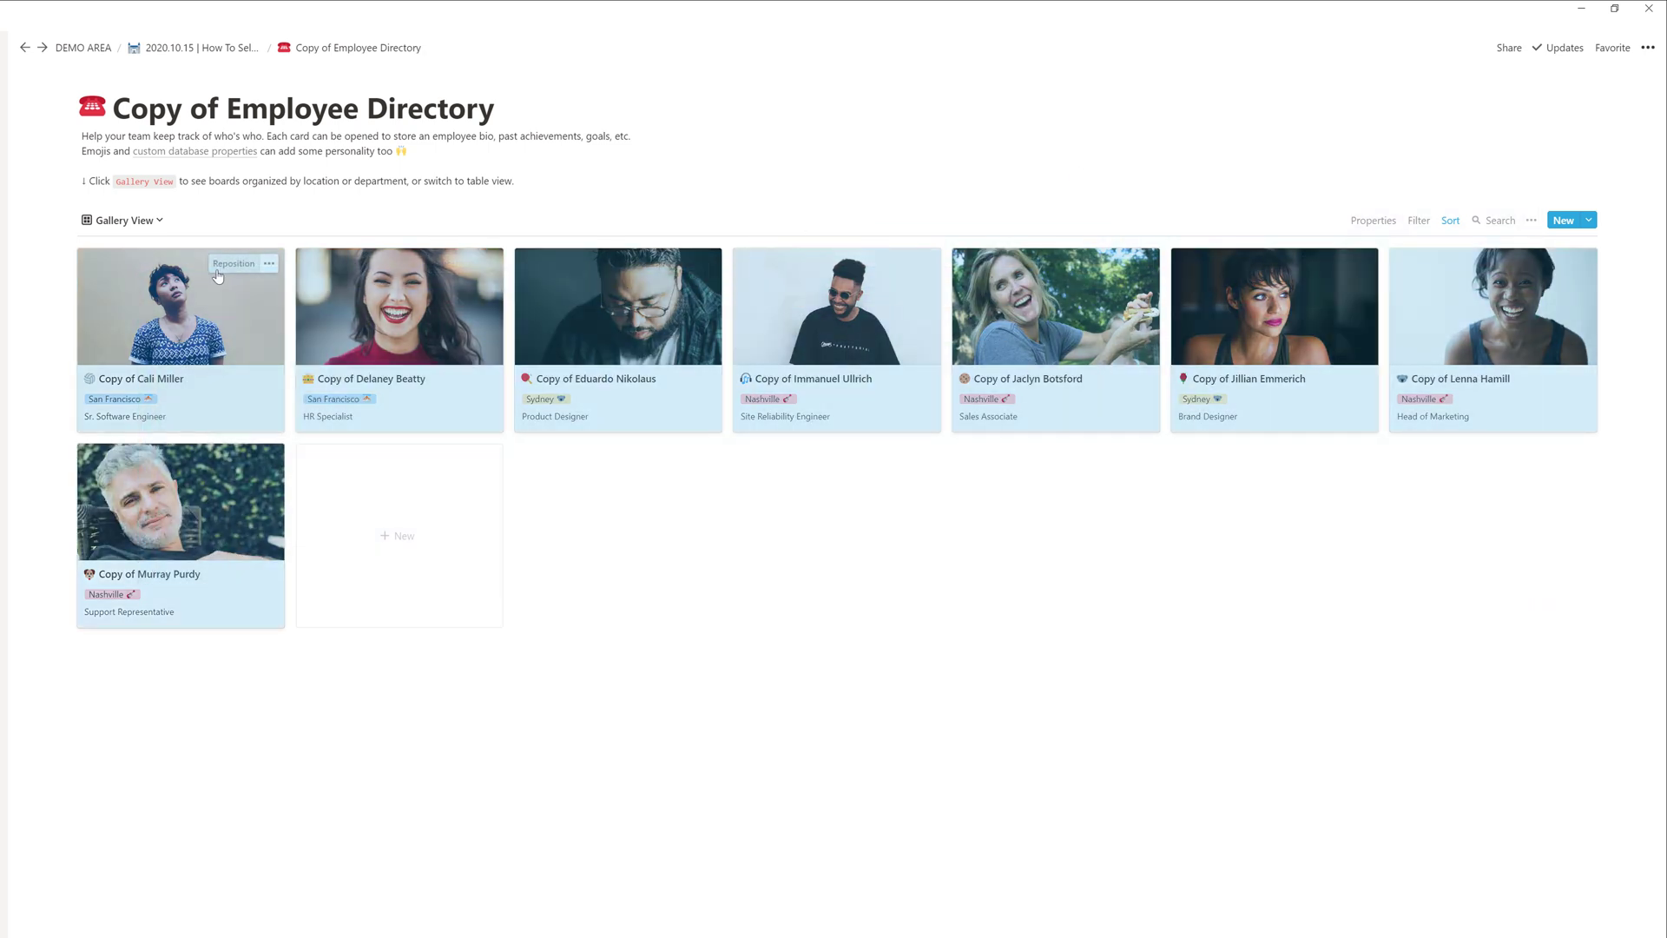
left_click(153, 221)
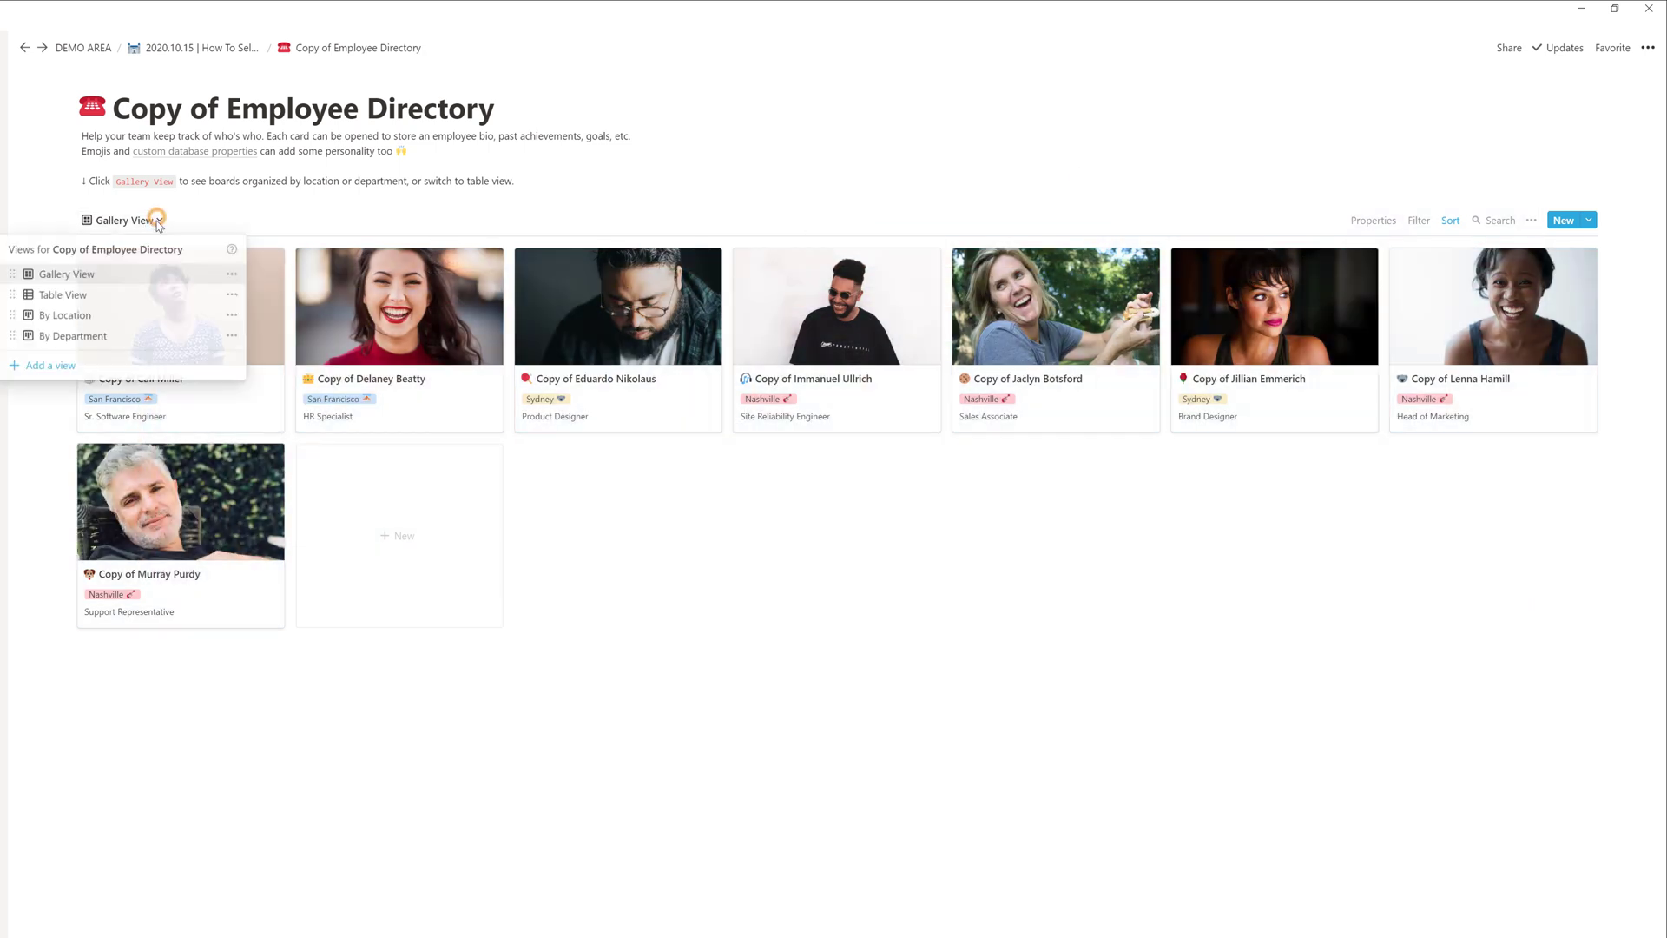
left_click(90, 295)
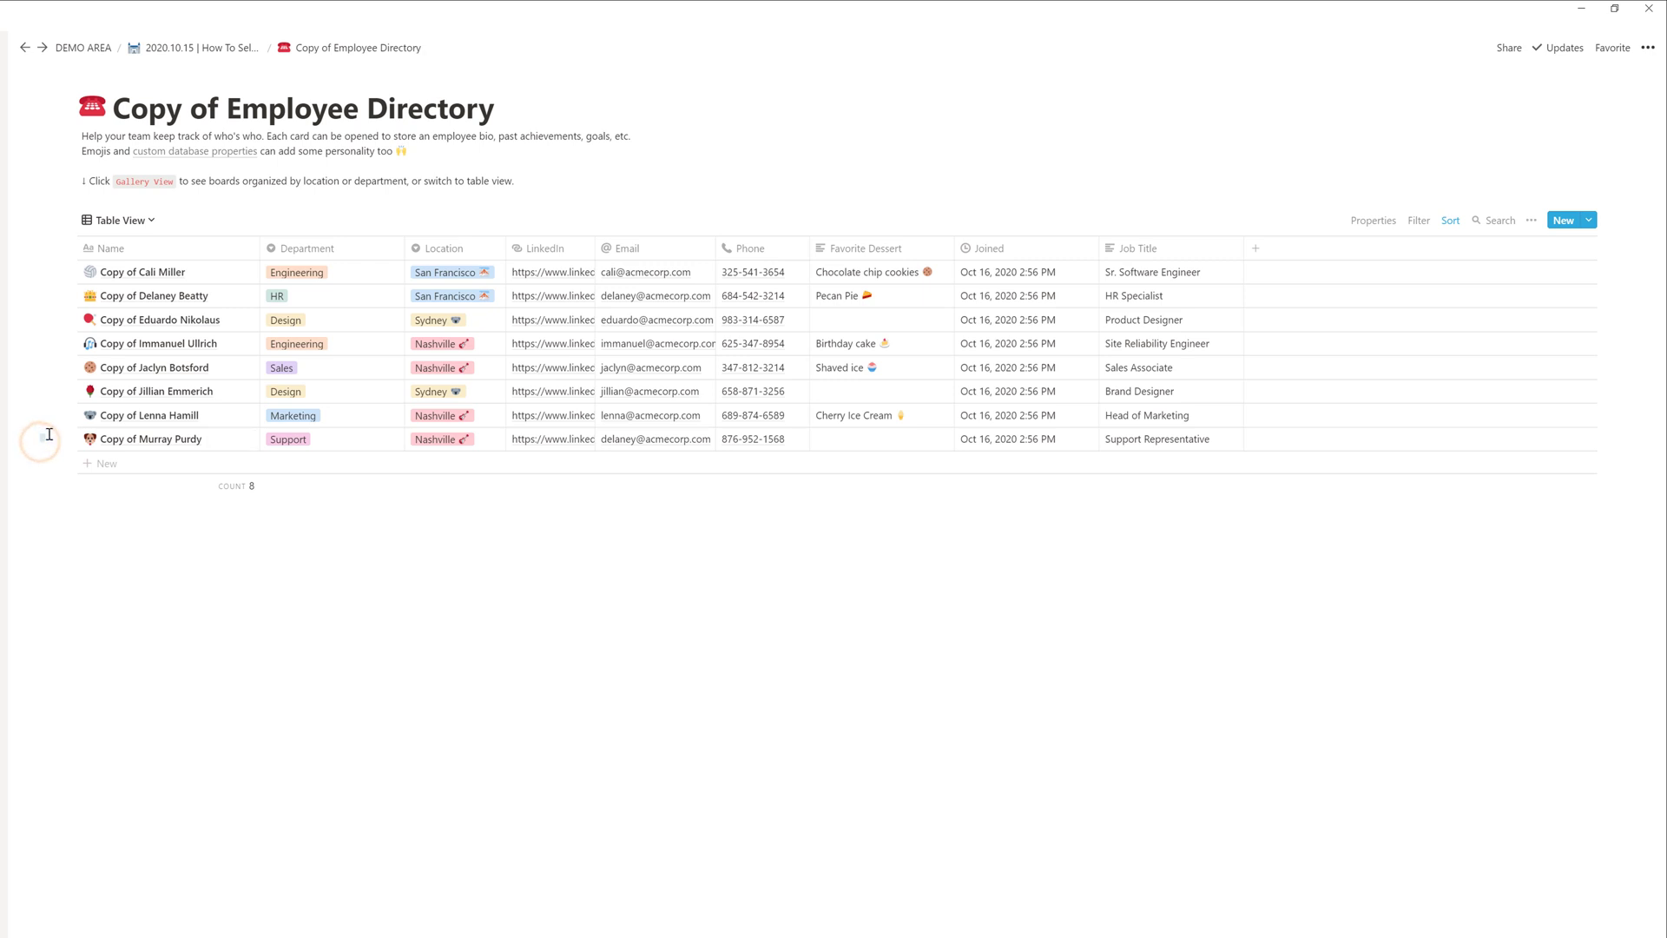
Select the Support Representative, Sales Associate and HR Specialist rows and delete them
left_click_drag(49, 434, 133, 440)
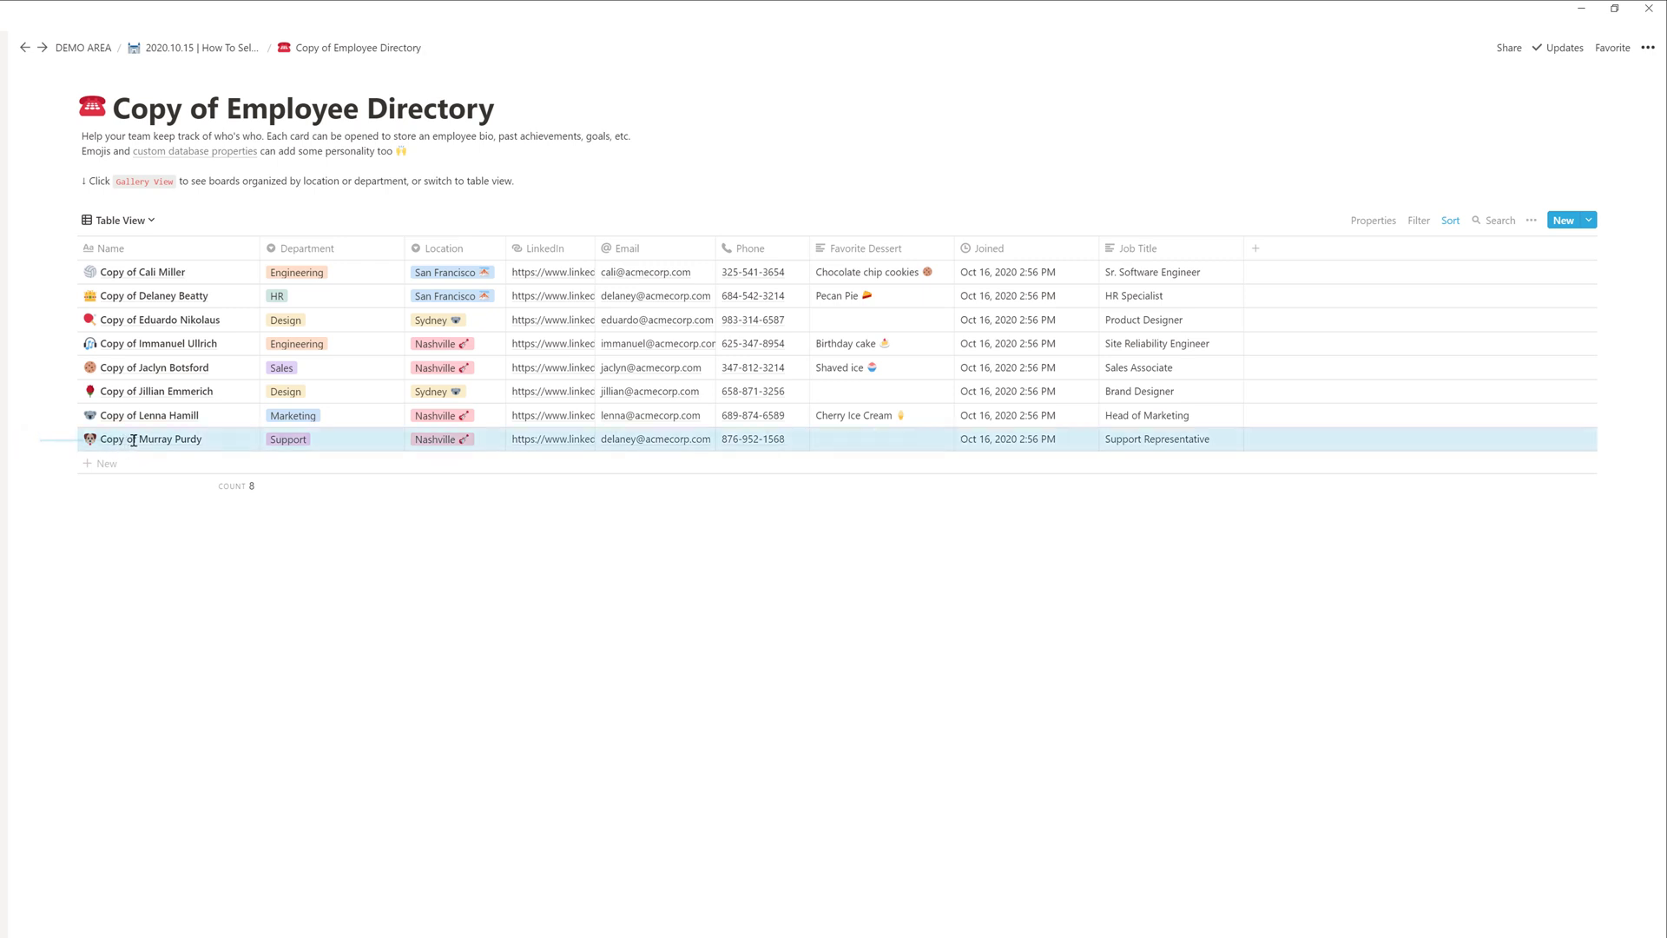
left_click(30, 374, "shift")
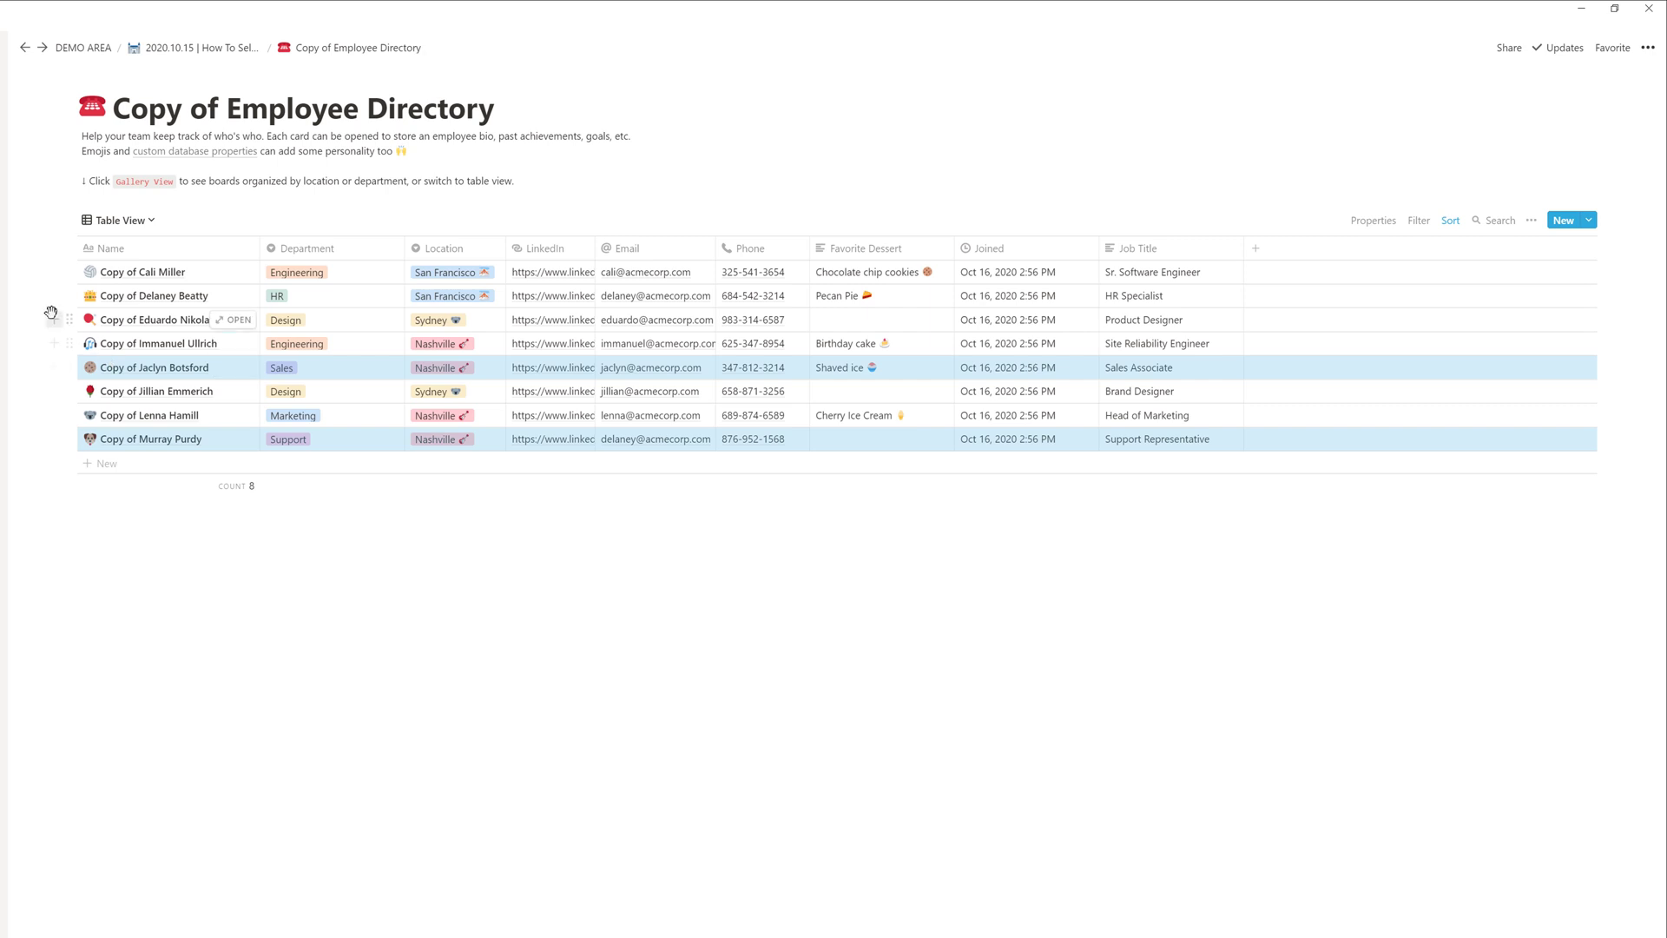
left_click_drag(35, 295, 130, 291)
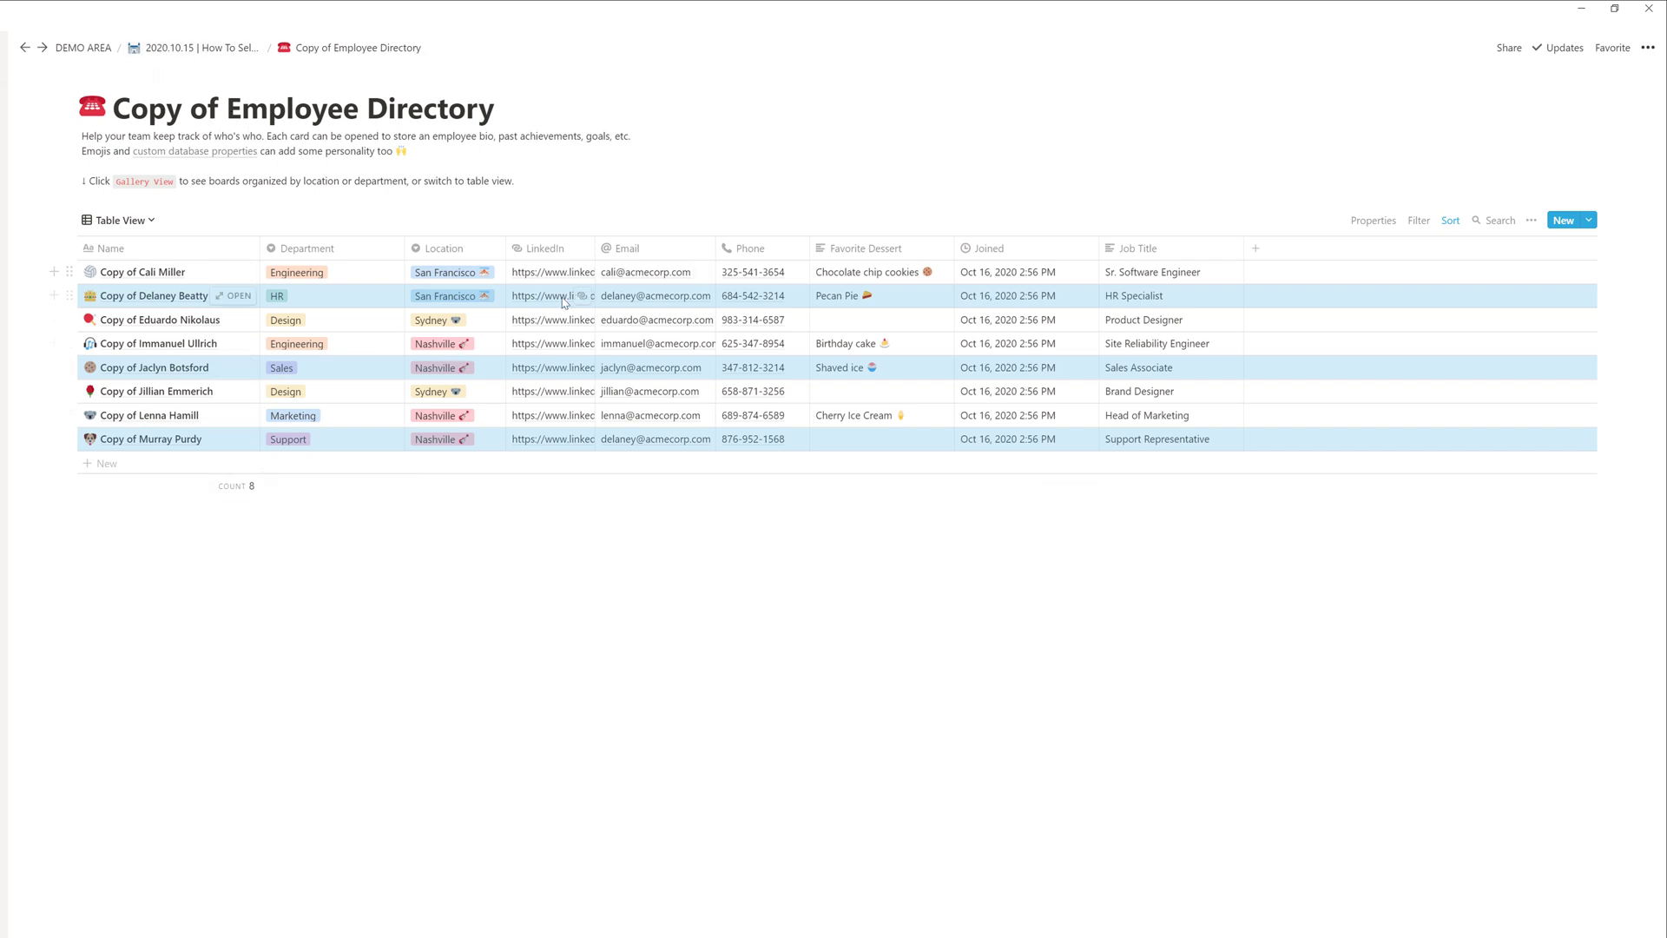
key("Delete")
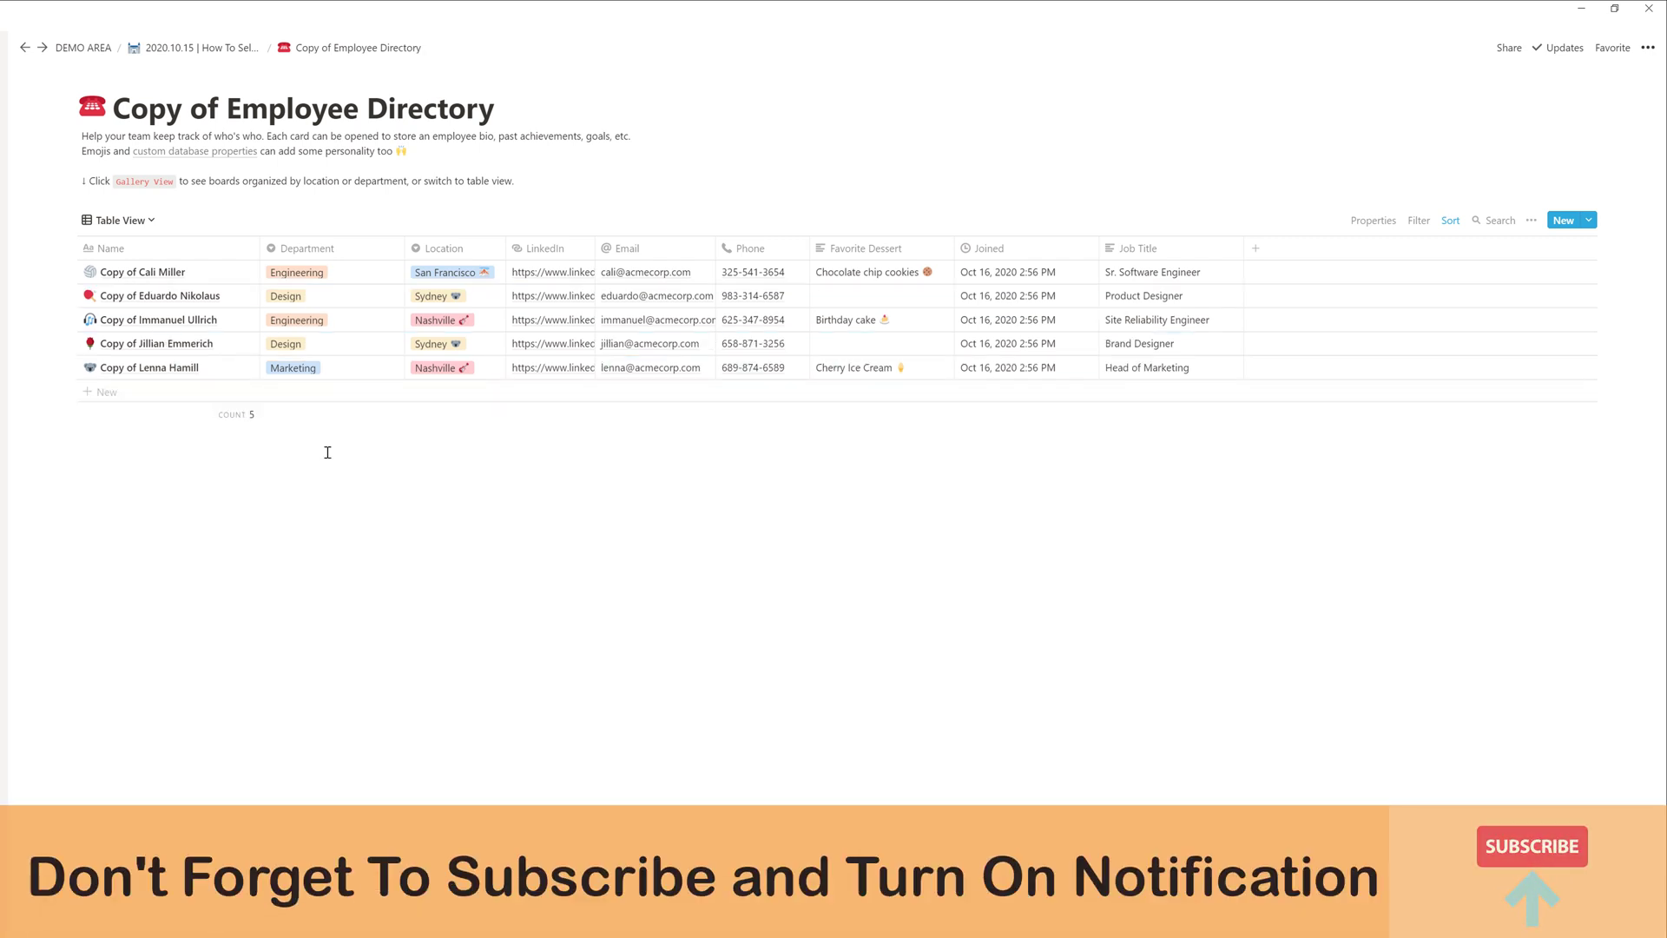